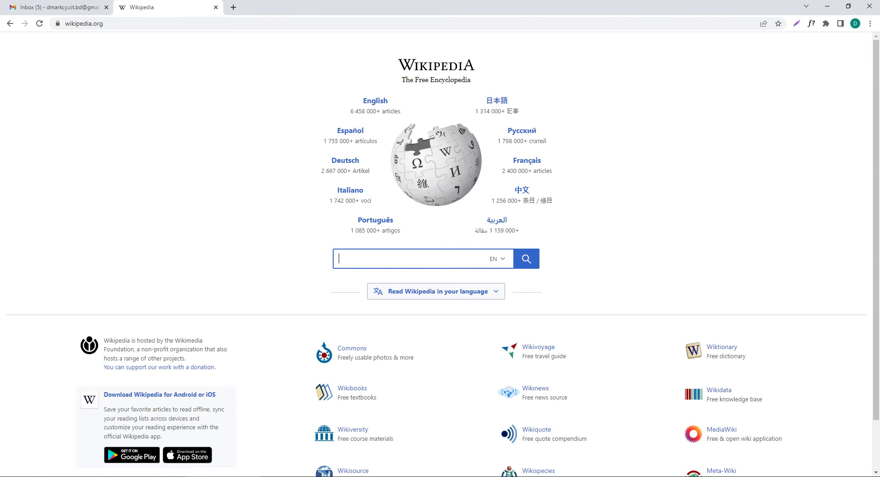
Step: Search Wikipedia for the subject's full name and, finding no article, start a draft in the Article Wizard
{"action": "type", "text": "M3"}
{"action": "key", "text": "BackSpace"}
{"action": "key", "text": "BackSpace"}
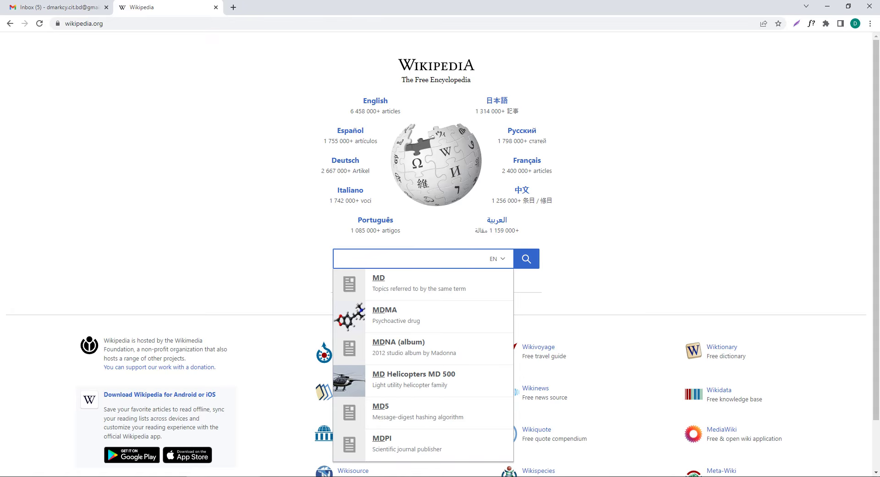
{"action": "type", "text": "mdashraf"}
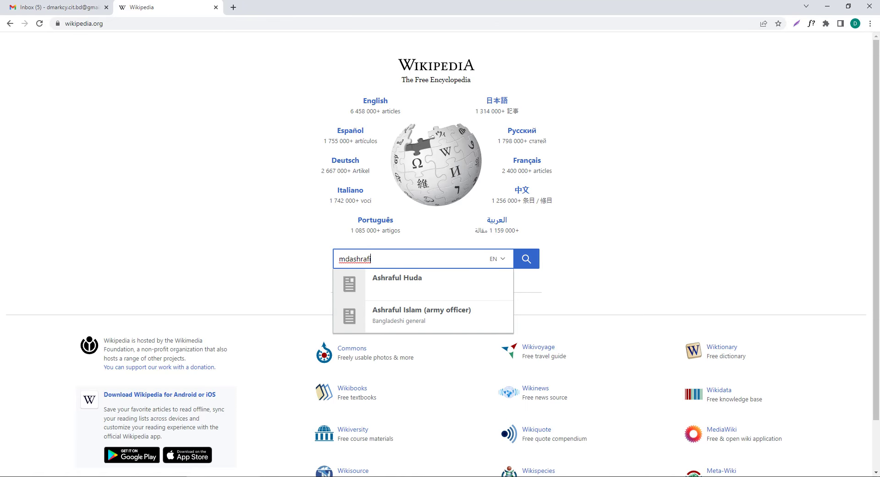
{"action": "type", "text": "i bhuiyan"}
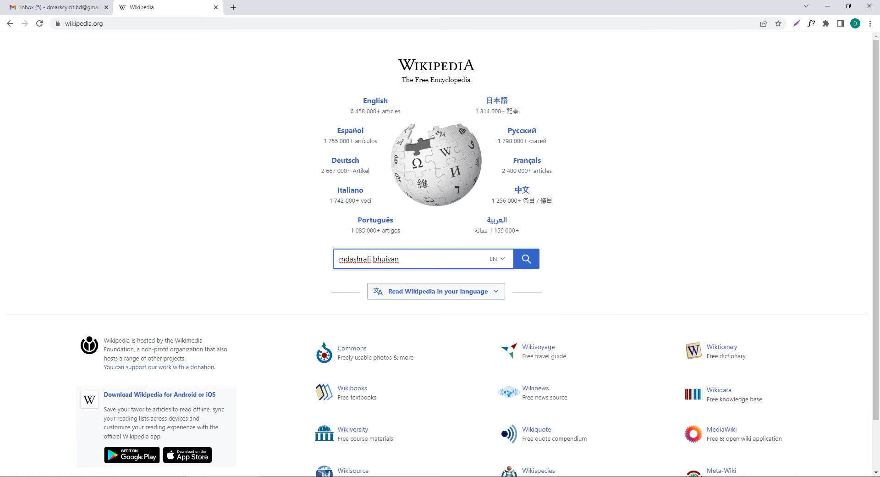
{"action": "left_click", "coordinate": [350, 258]}
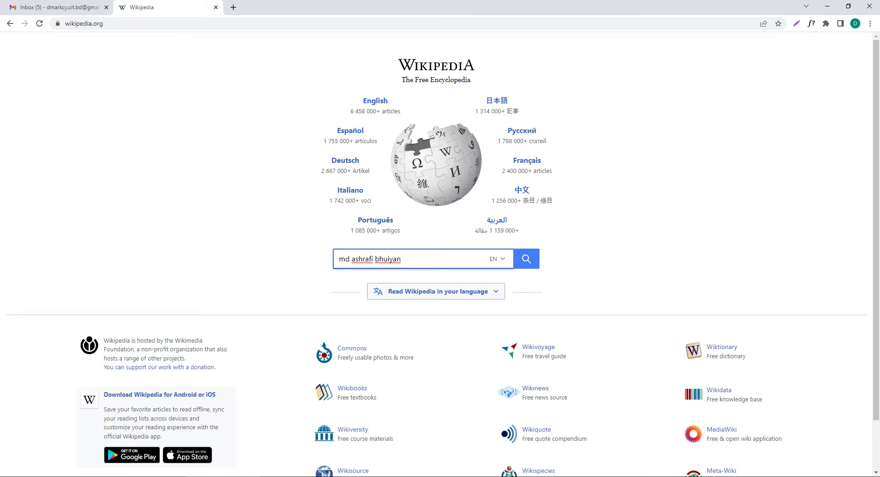
{"action": "left_click", "coordinate": [526, 258]}
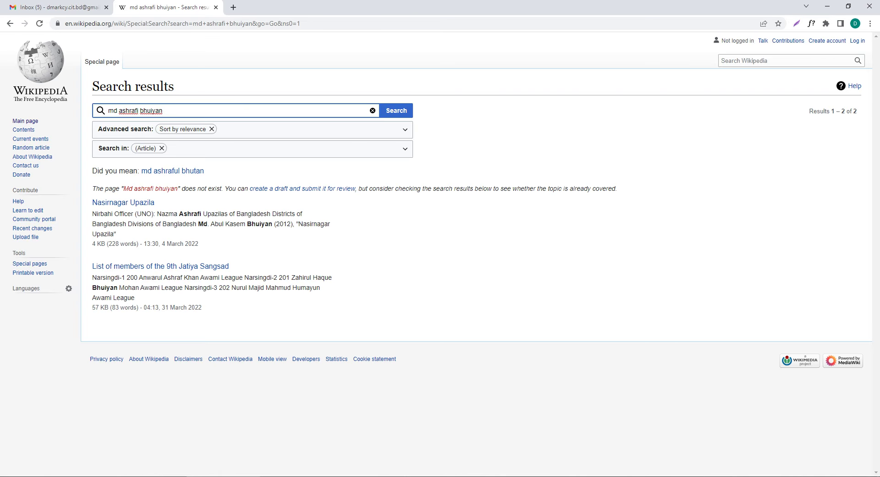
{"action": "left_click", "coordinate": [300, 188]}
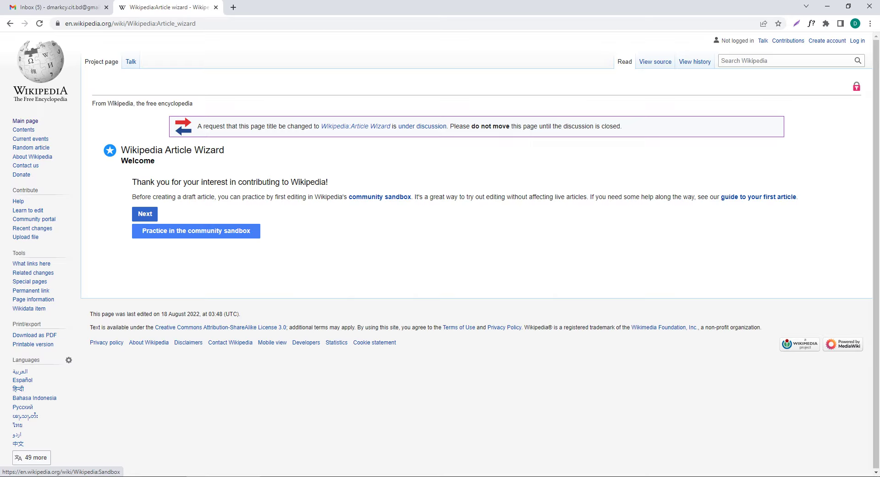
{"action": "left_click", "coordinate": [229, 232]}
Step: Open the community sandbox in a new tab, switch to it, and go to account creation
{"action": "right_click", "coordinate": [167, 230]}
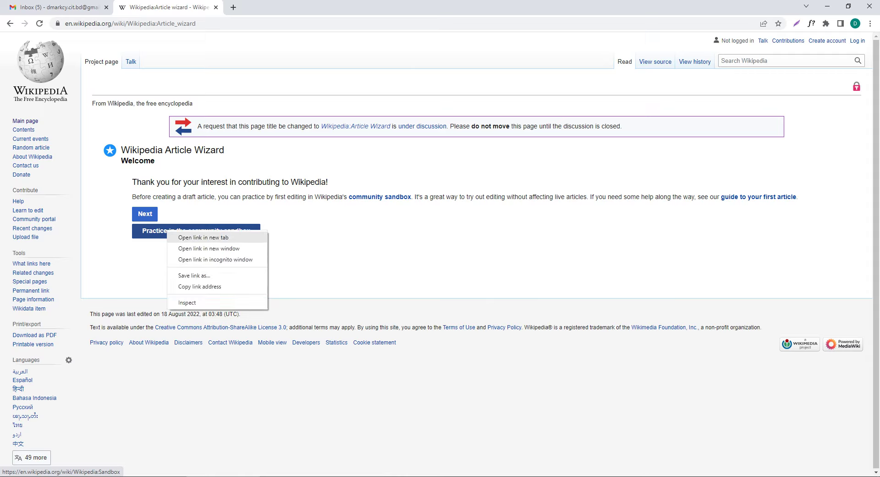
{"action": "left_click", "coordinate": [202, 236]}
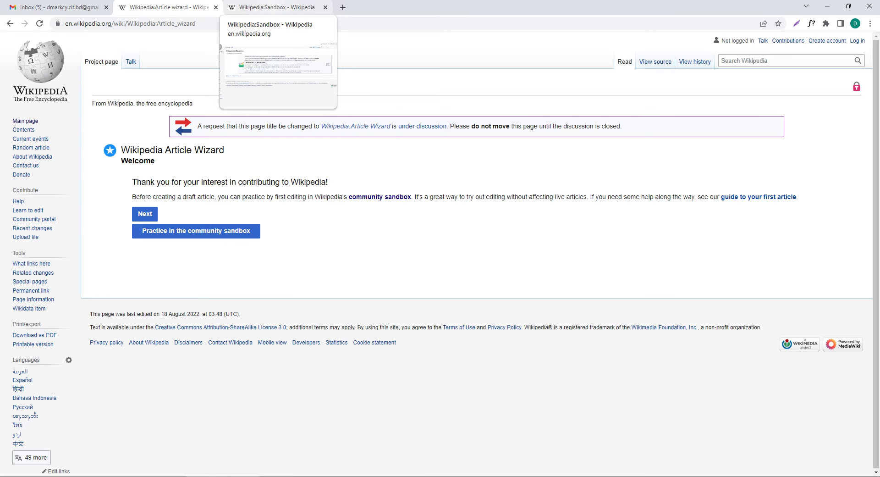
{"action": "key", "text": "ctrl+Tab"}
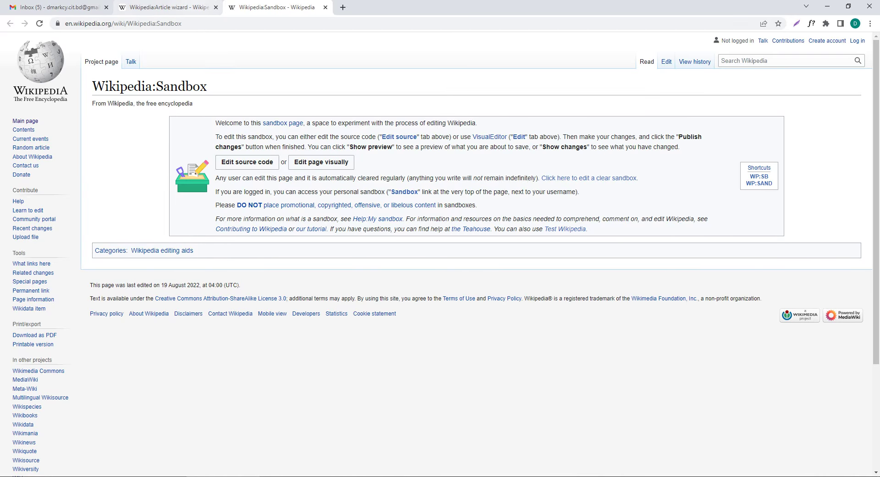
{"action": "left_click", "coordinate": [169, 8]}
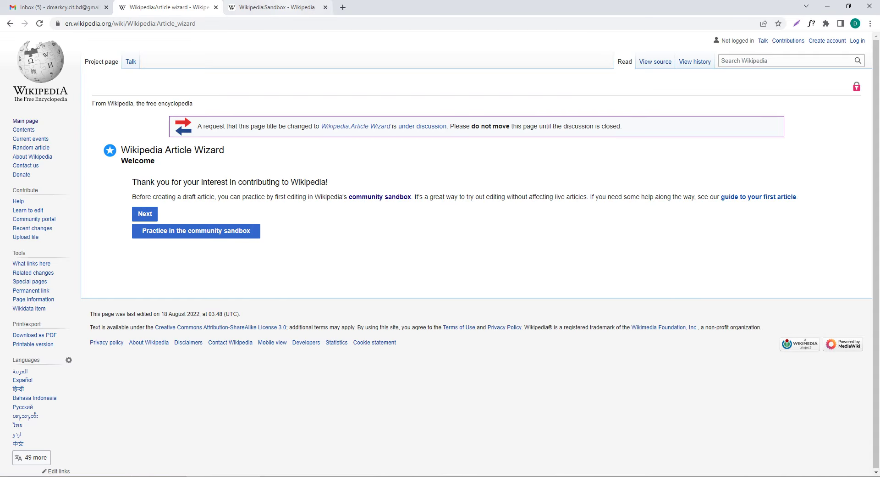
{"action": "left_click", "coordinate": [275, 8]}
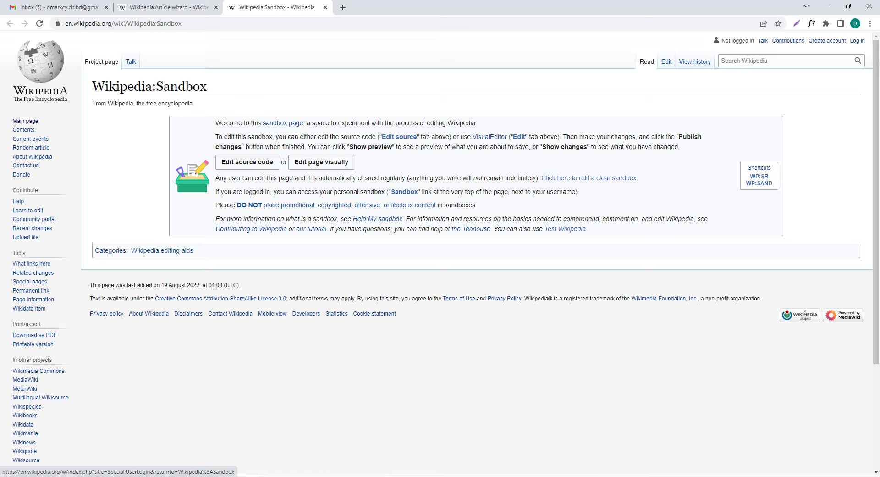
{"action": "left_click", "coordinate": [827, 40]}
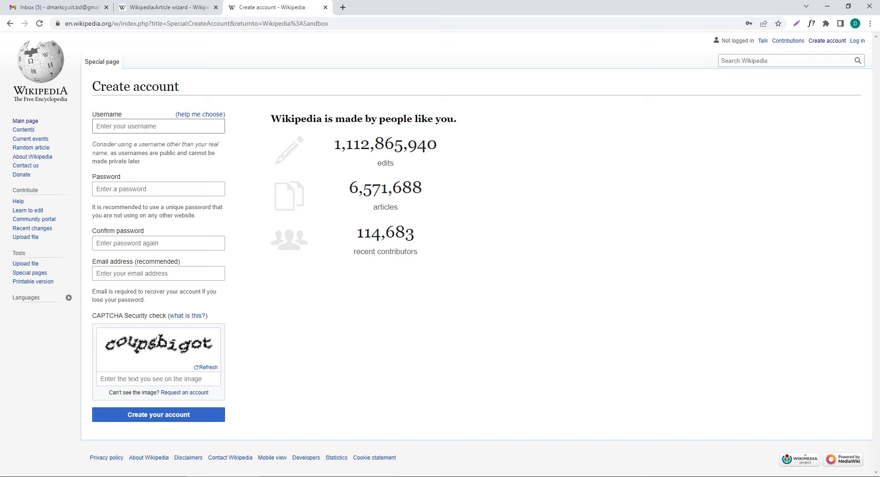
Step: Enter a username, the account password twice, and an e-mail address in the Create account form
{"action": "left_click", "coordinate": [137, 126]}
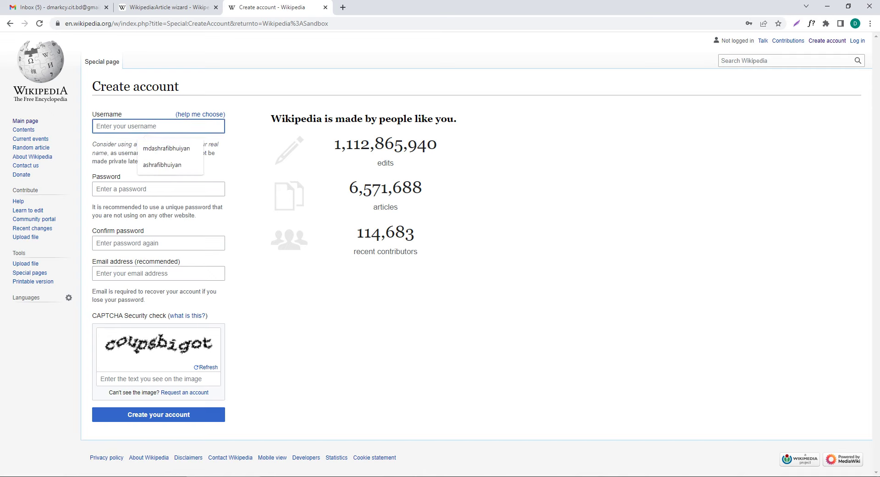
{"action": "type", "text": "mdashraf"}
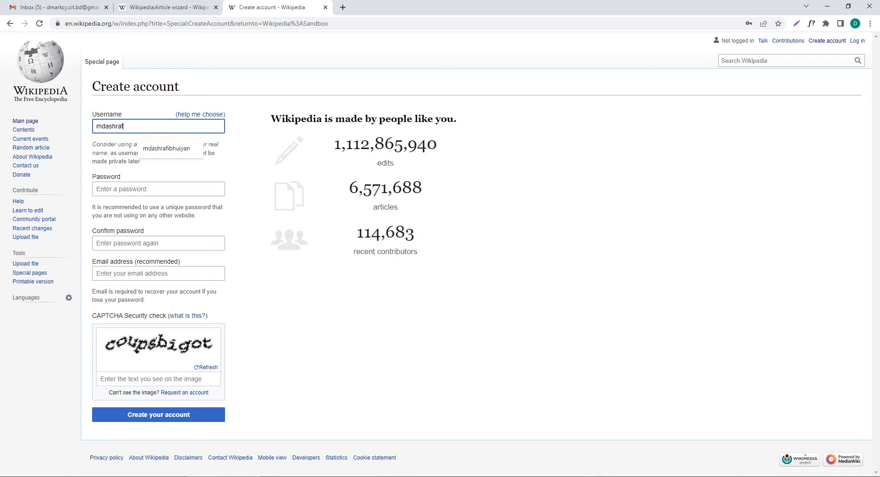
{"action": "type", "text": "ibhuiya"}
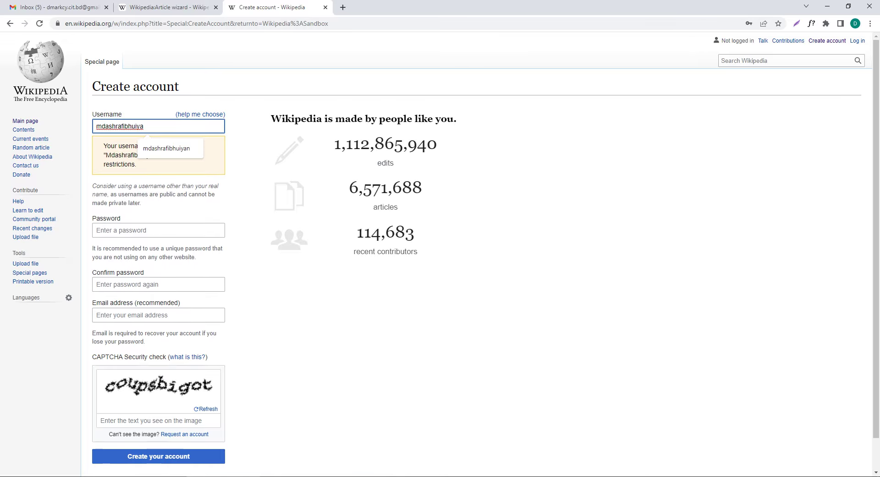
{"action": "left_click", "coordinate": [158, 230]}
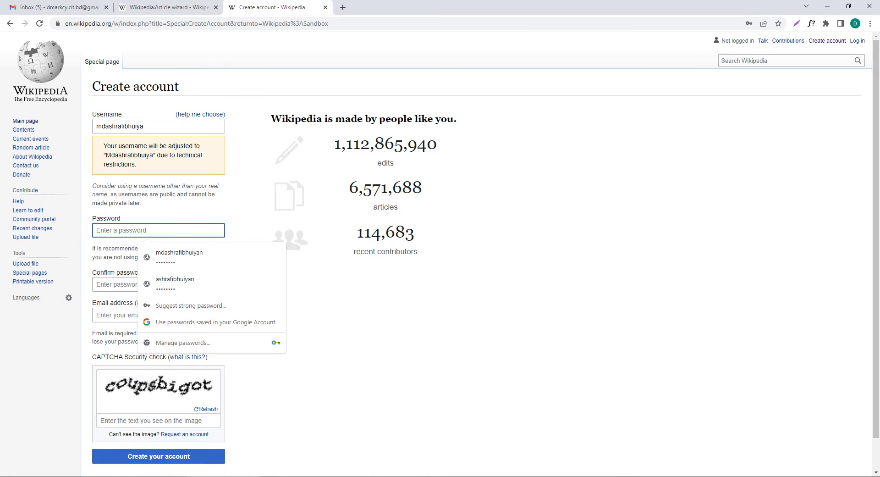
{"action": "type", "text": "********"}
{"action": "left_click", "coordinate": [158, 284]}
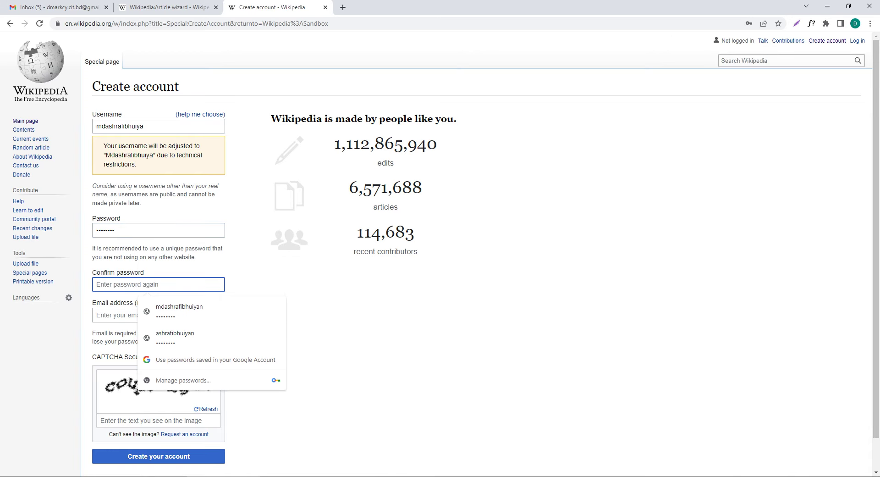
{"action": "type", "text": "********"}
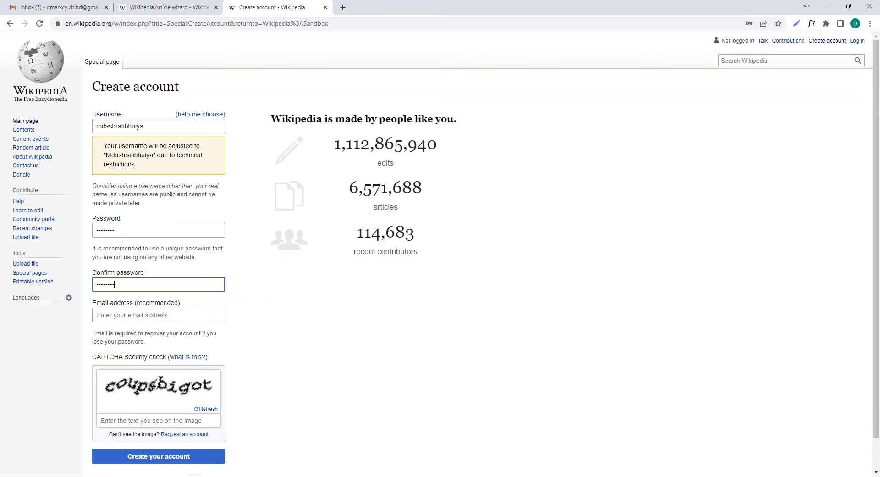
{"action": "left_click", "coordinate": [158, 315]}
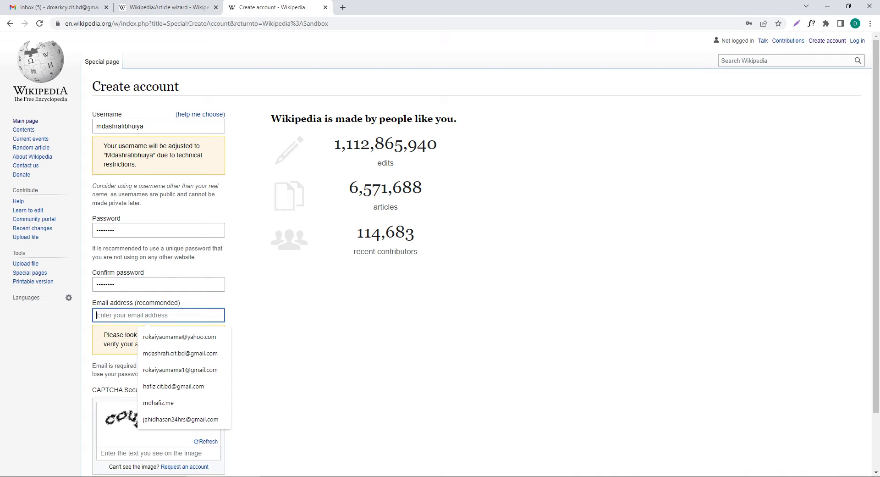
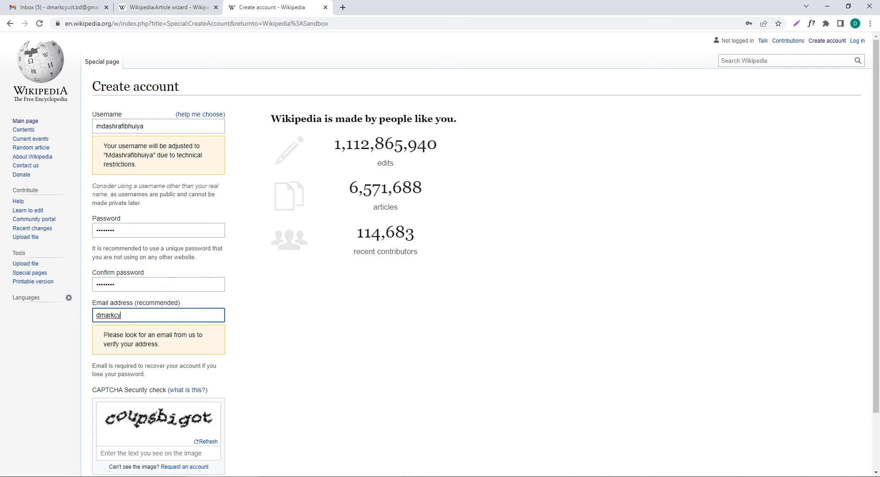
{"action": "scroll", "coordinate": [440, 255], "scroll_direction": "down", "scroll_amount": 3}
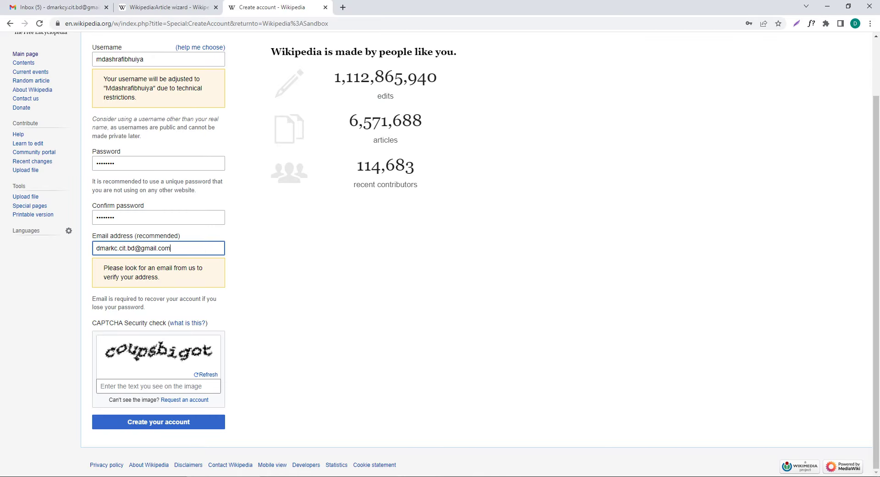
Step: Answer the CAPTCHA, create the account, and decline the browser's offer to save the password
{"action": "left_click", "coordinate": [158, 386]}
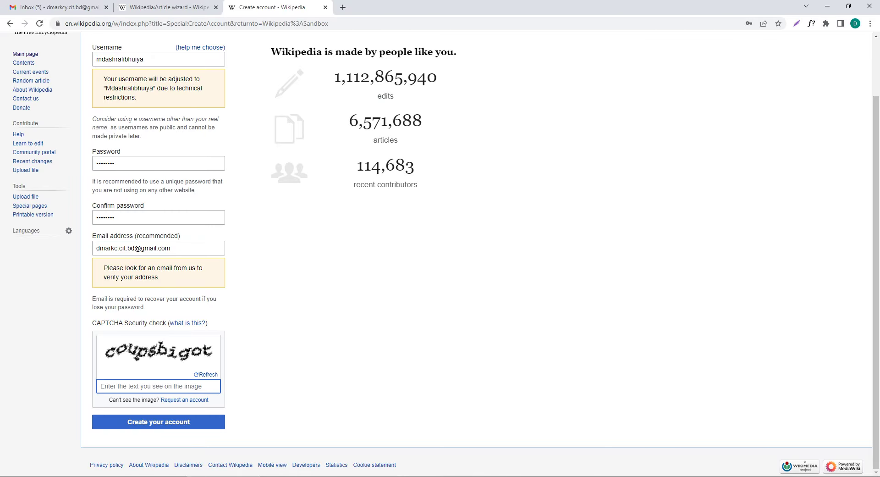
{"action": "type", "text": "co"}
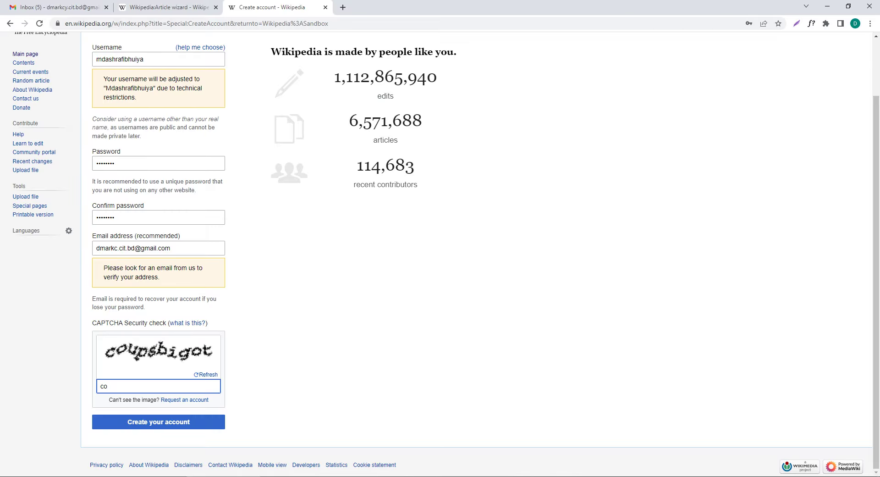
{"action": "type", "text": "n"}
{"action": "type", "text": "u"}
{"action": "type", "text": "p"}
{"action": "type", "text": "sb"}
{"action": "type", "text": "igot"}
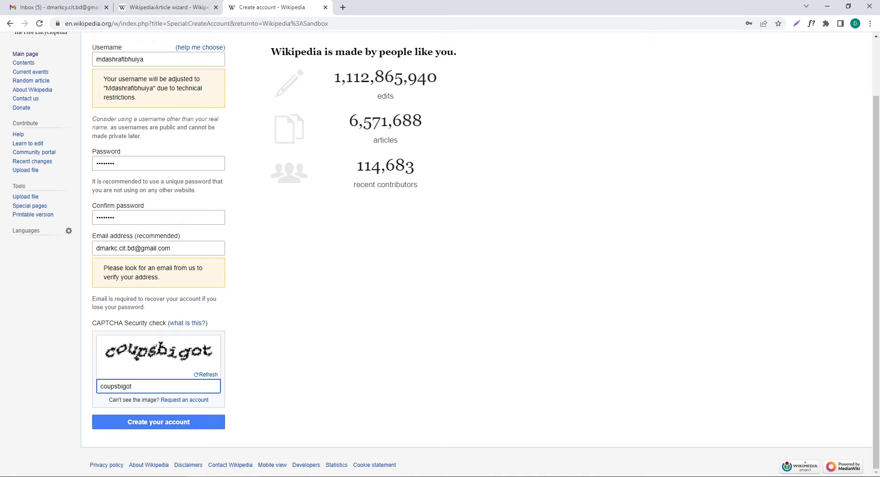
{"action": "left_click", "coordinate": [158, 422]}
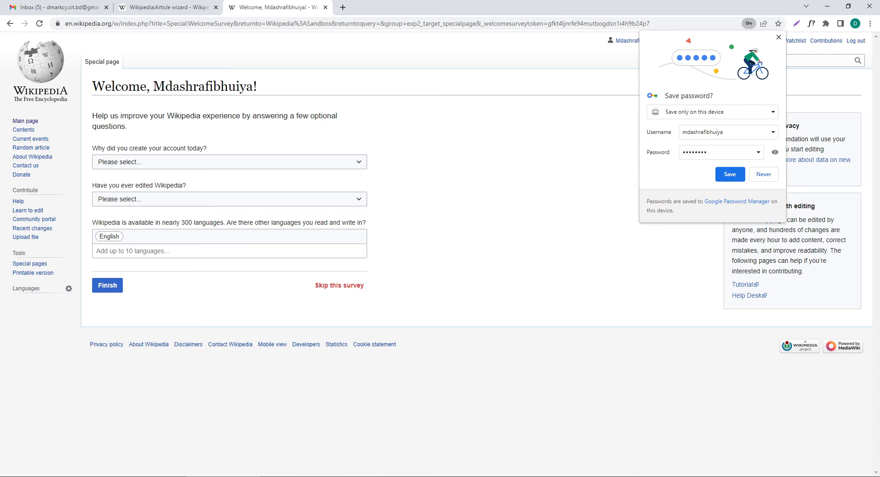
{"action": "left_click", "coordinate": [763, 173]}
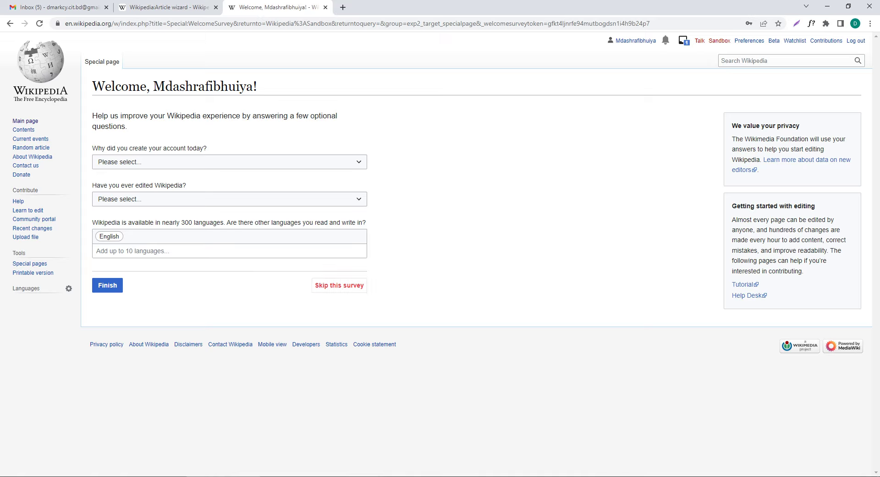
Step: Skip the welcome survey and dismiss the 'Get started here!' notice
{"action": "left_click", "coordinate": [339, 285]}
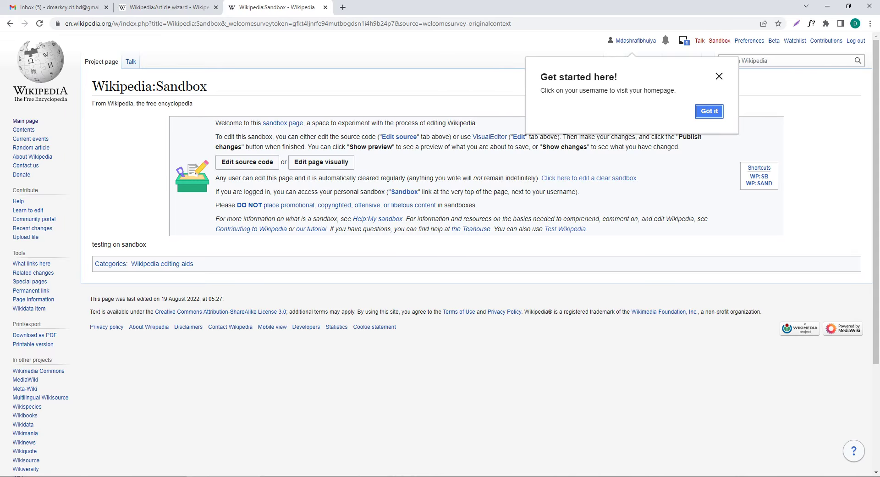
{"action": "key", "text": "Return"}
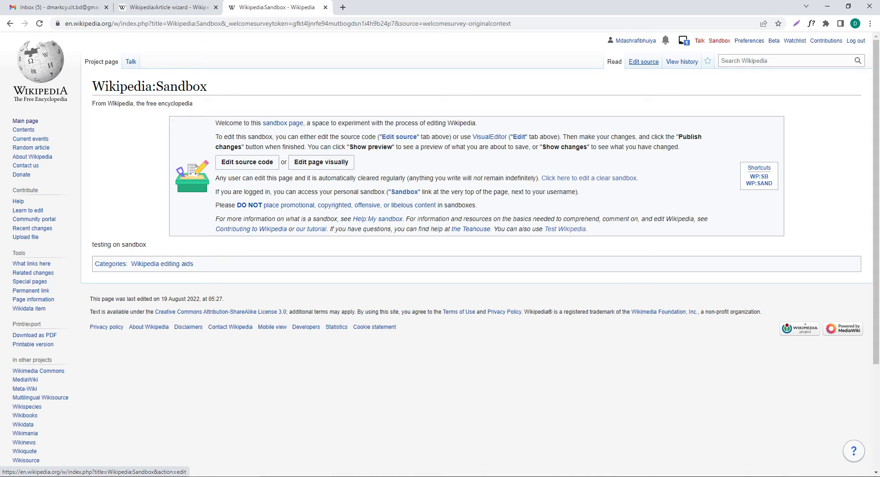
Step: Open the Sandbox in the source editor and delete all of its existing text
{"action": "left_click", "coordinate": [643, 62]}
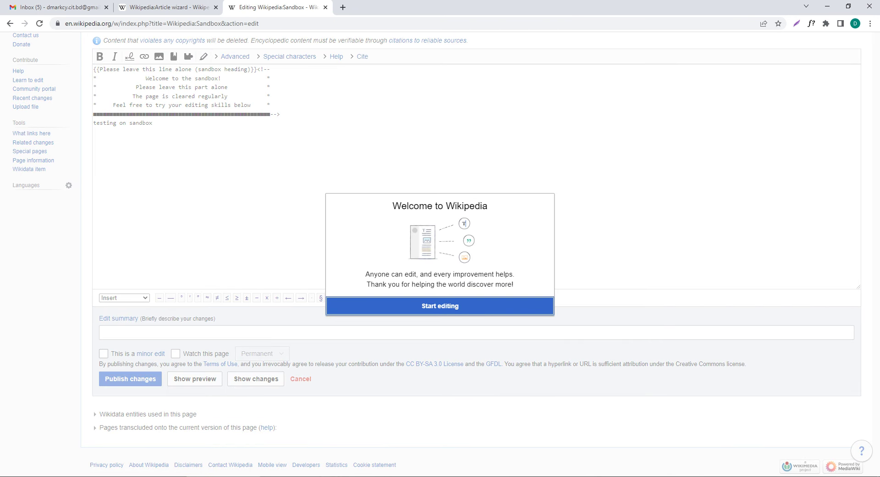
{"action": "key", "text": "Return"}
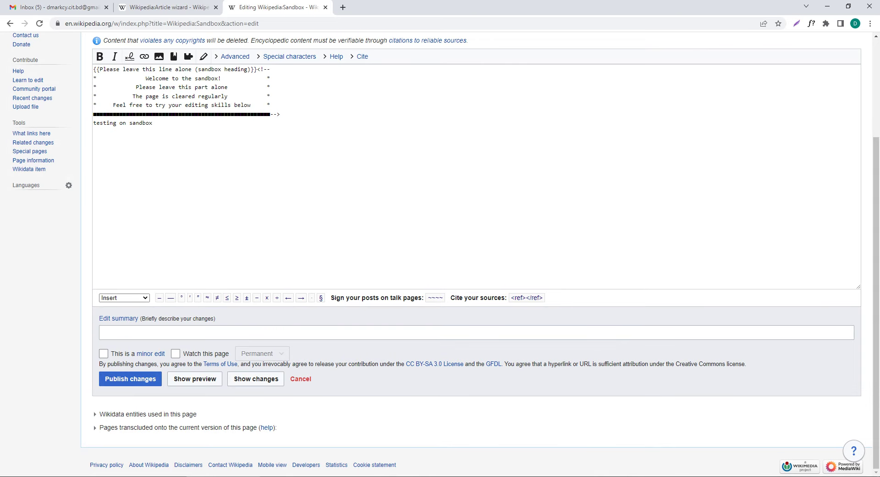
{"action": "scroll", "coordinate": [477, 252], "scroll_direction": "up", "scroll_amount": 2}
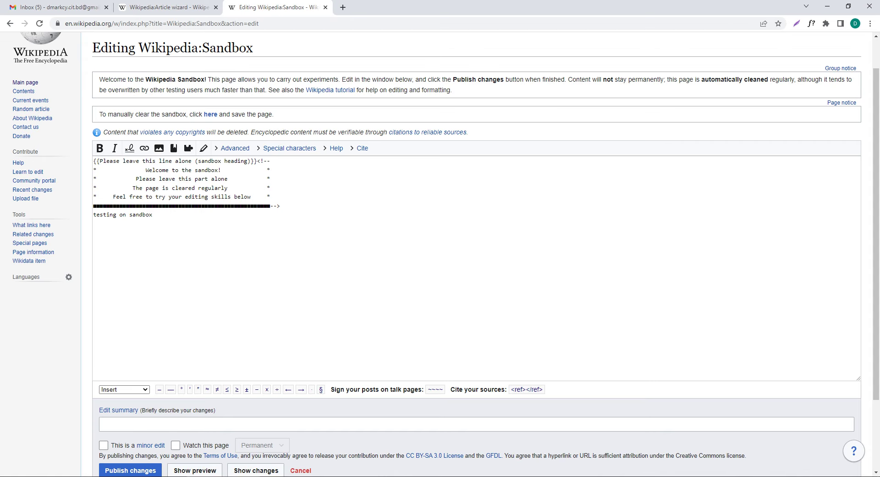
{"action": "left_click_drag", "start_coordinate": [152, 214], "coordinate": [93, 160]}
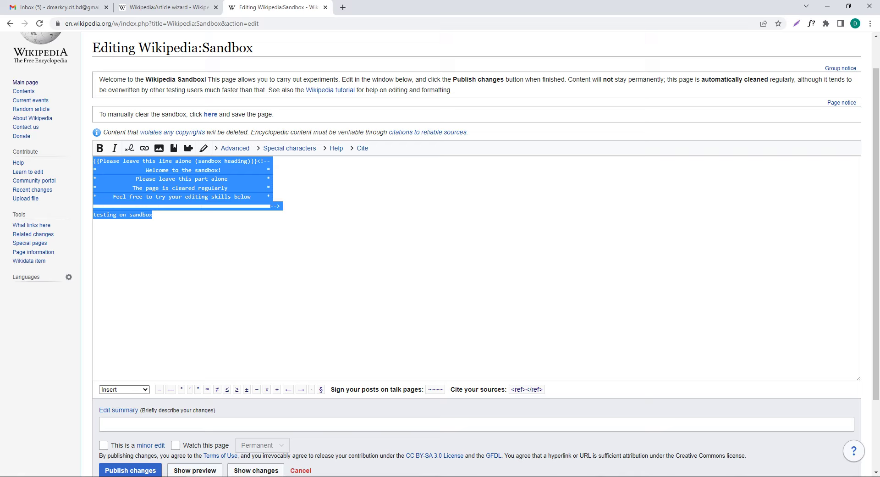
{"action": "key", "text": "BackSpace"}
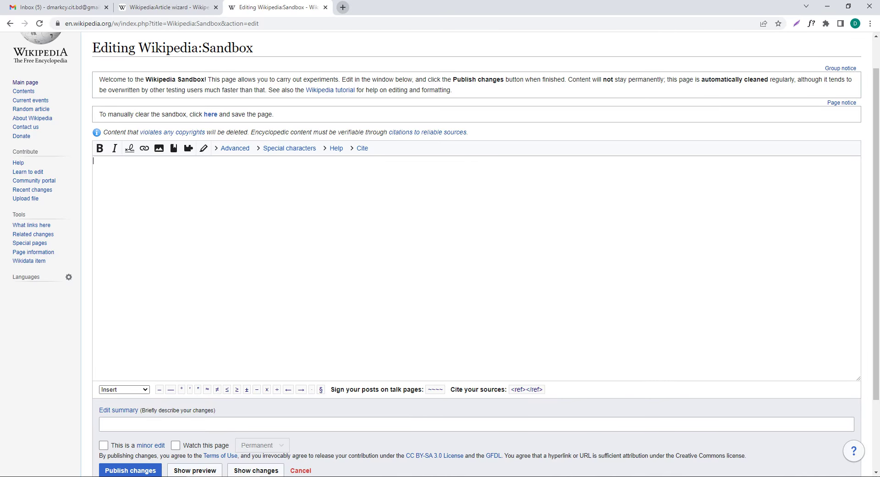
{"action": "left_click", "coordinate": [343, 8]}
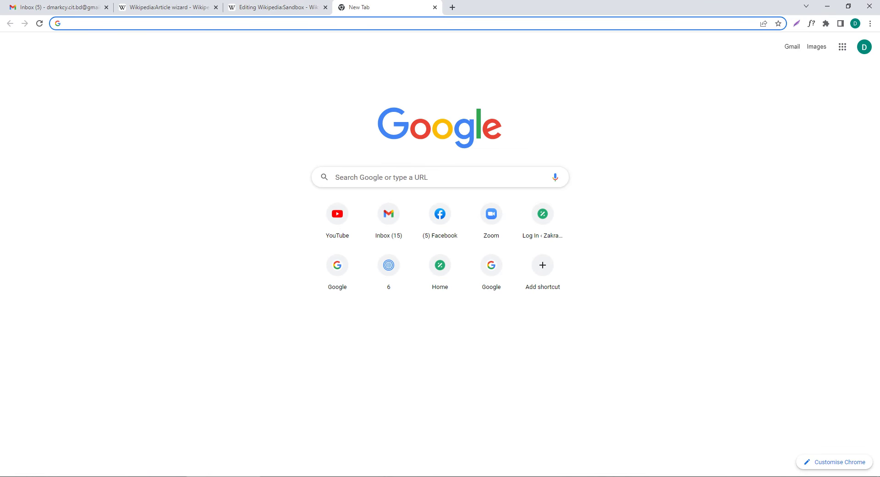
Step: Search Google for 'wikipedia biography template' and open the Template:Biography page
{"action": "type", "text": "wiki"}
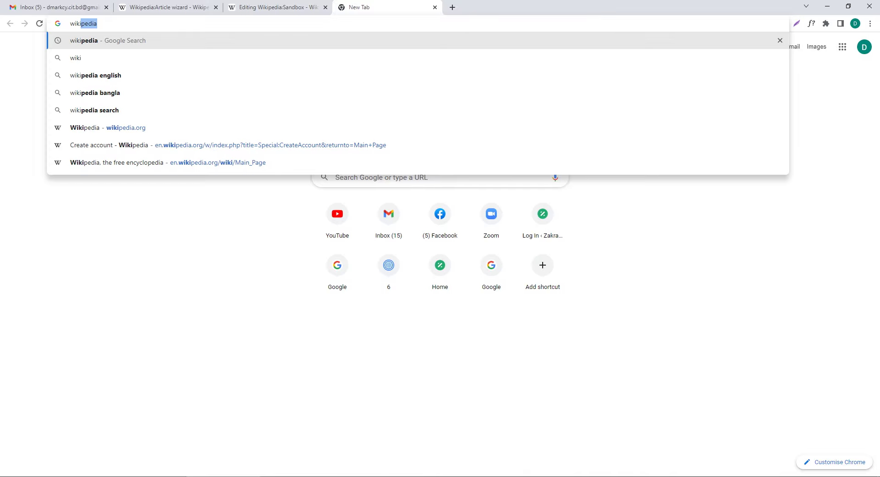
{"action": "type", "text": "pedia"}
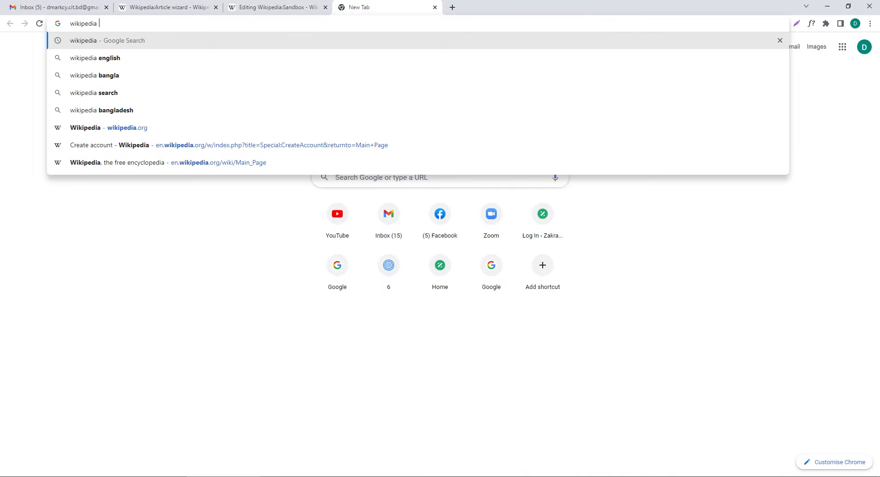
{"action": "type", "text": " d"}
{"action": "key", "text": "BackSpace"}
{"action": "key", "text": "BackSpace"}
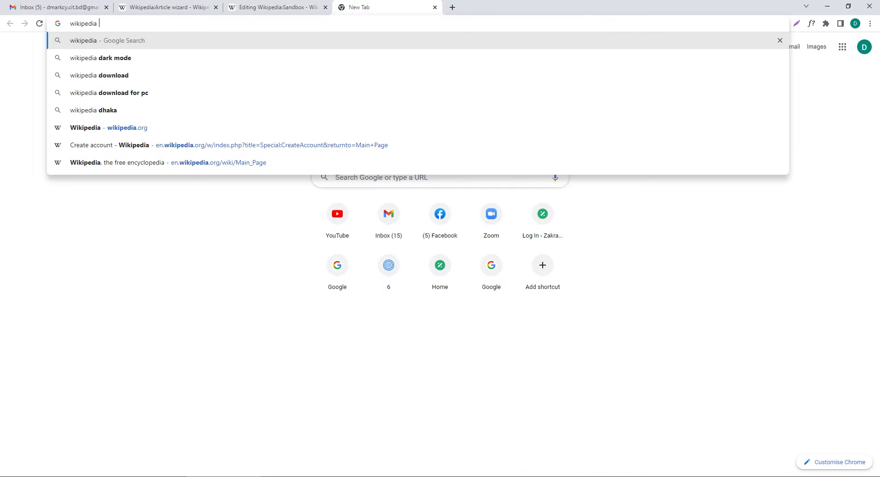
{"action": "type", "text": "biography"}
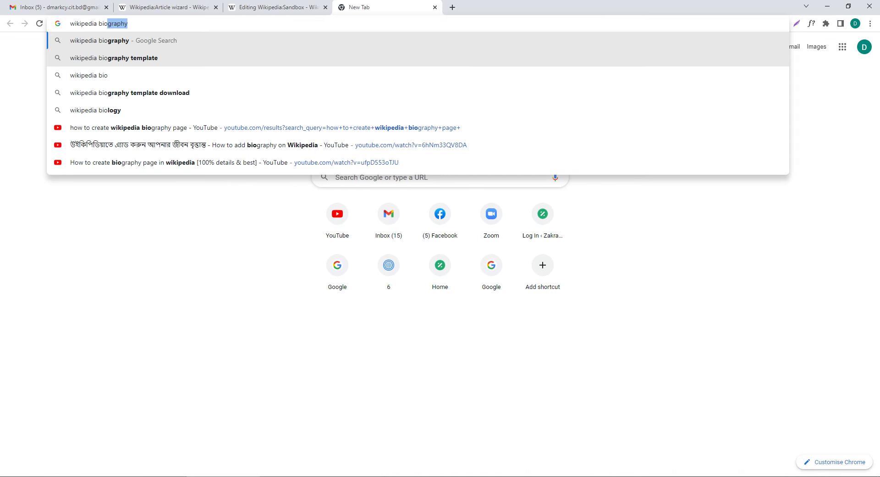
{"action": "left_click", "coordinate": [243, 57]}
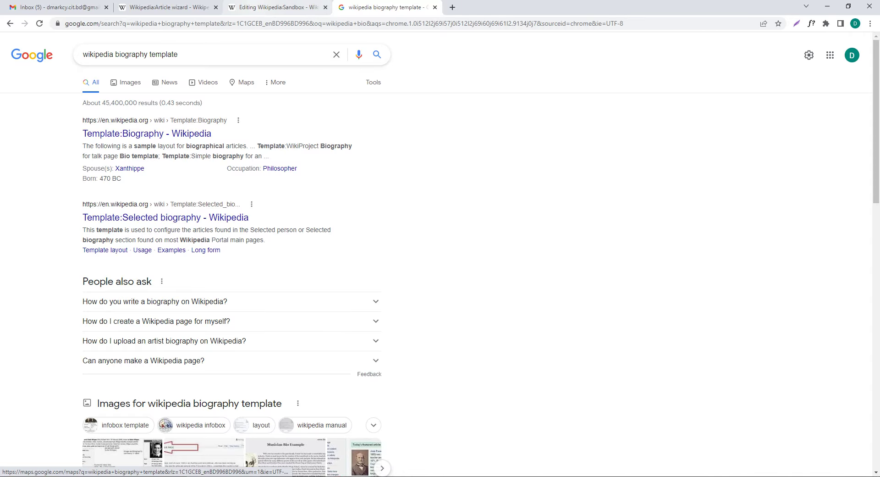
{"action": "key", "text": "ctrl+shift+Tab"}
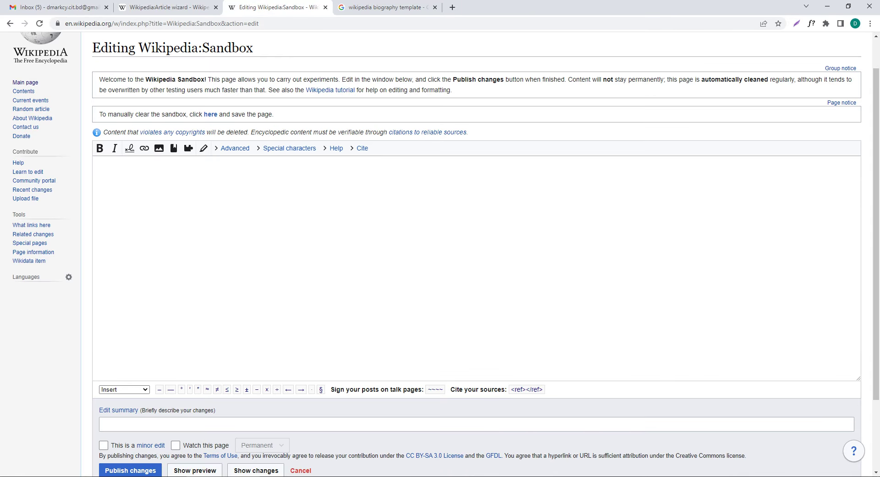
{"action": "key", "text": "ctrl+Tab"}
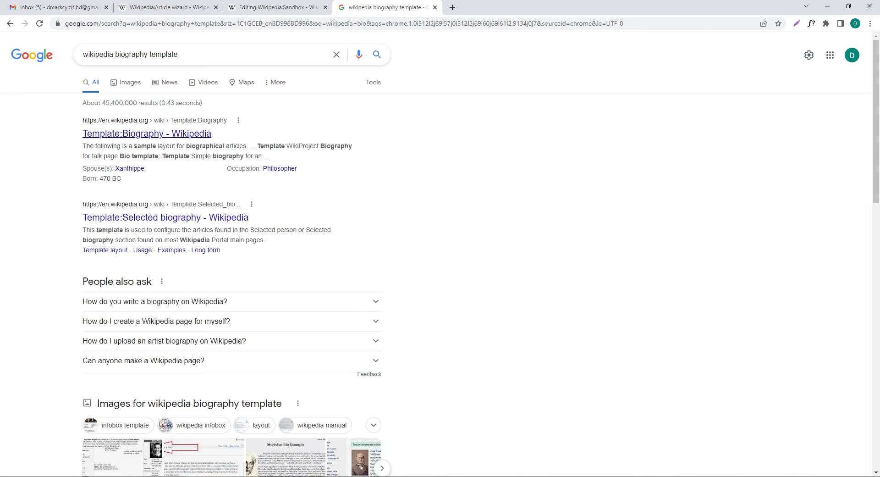
{"action": "left_click", "coordinate": [147, 134]}
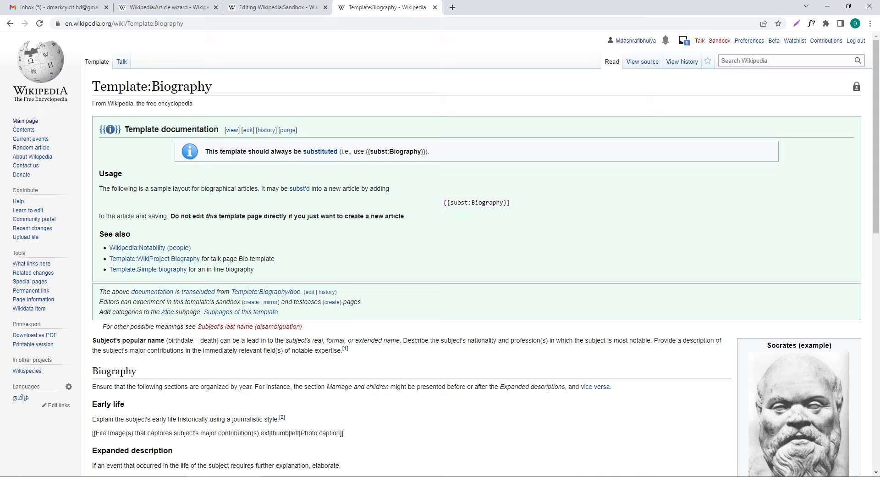
Step: Copy the {{subst:Biography}} substitution code from the template page
{"action": "left_click_drag", "start_coordinate": [365, 152], "coordinate": [427, 152]}
{"action": "right_click", "coordinate": [420, 151]}
{"action": "left_click", "coordinate": [434, 159]}
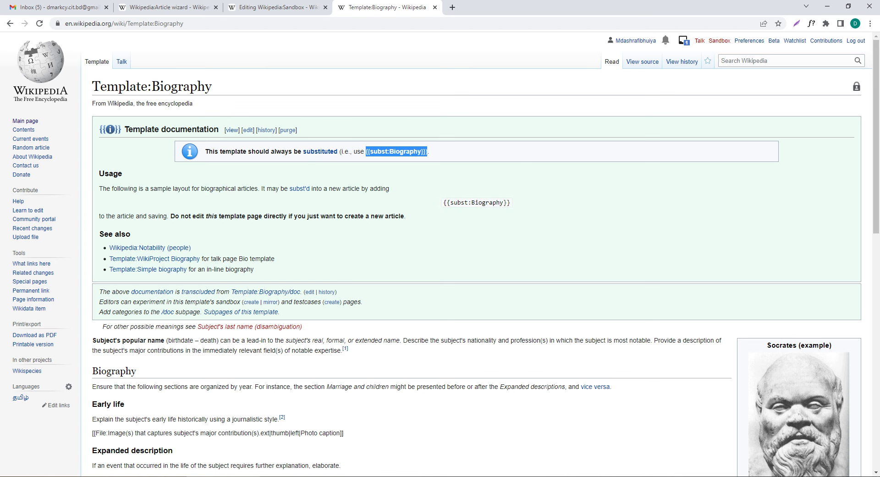
Step: Paste the {{subst:Biography}} code into the Sandbox editor and publish the changes
{"action": "left_click", "coordinate": [316, 8]}
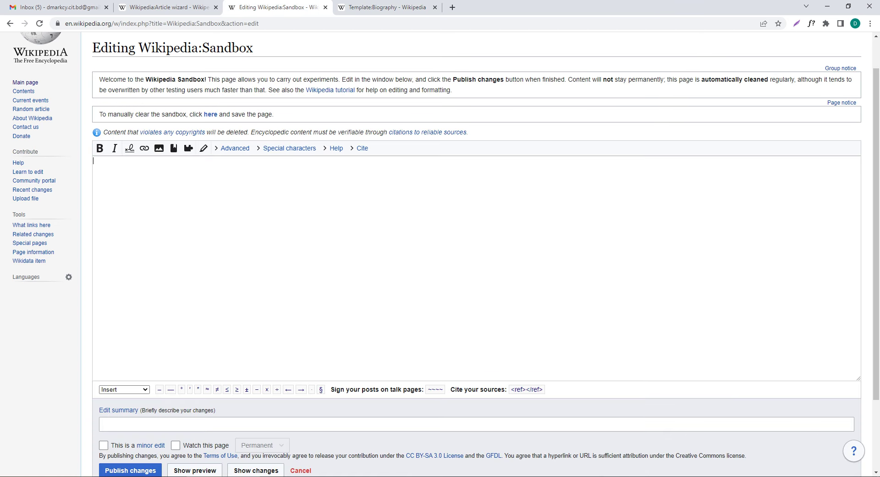
{"action": "key", "text": "ctrl+v"}
{"action": "scroll", "coordinate": [477, 252], "scroll_direction": "down", "scroll_amount": 3}
{"action": "left_click", "coordinate": [130, 379]}
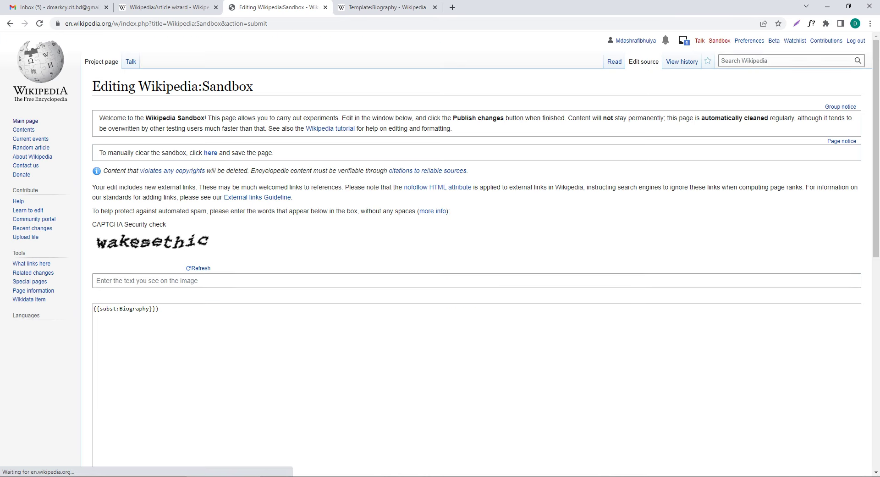
Step: Answer the security-check CAPTCHA and publish the Sandbox edit again
{"action": "scroll", "coordinate": [476, 252], "scroll_direction": "down", "scroll_amount": 5}
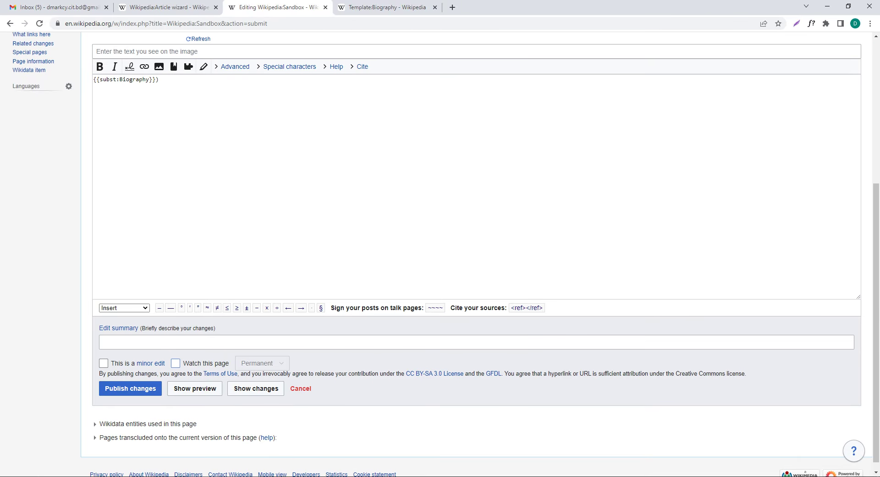
{"action": "scroll", "coordinate": [477, 252], "scroll_direction": "up", "scroll_amount": 4}
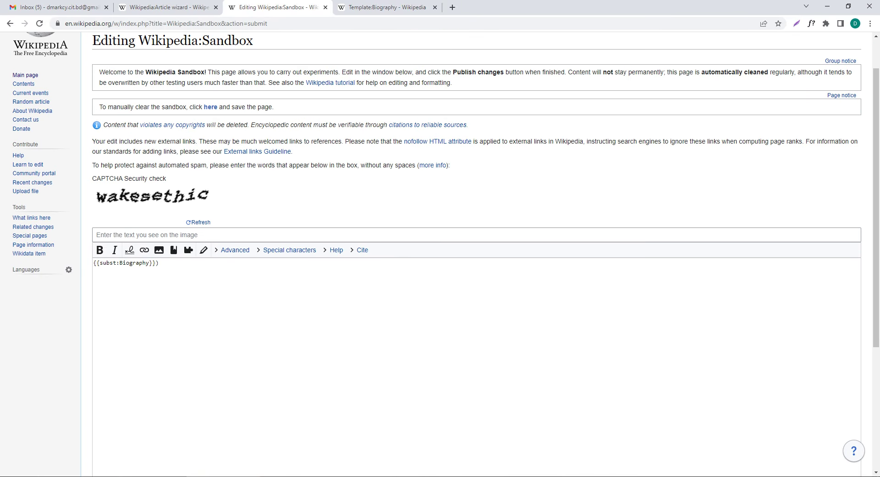
{"action": "left_click", "coordinate": [97, 235]}
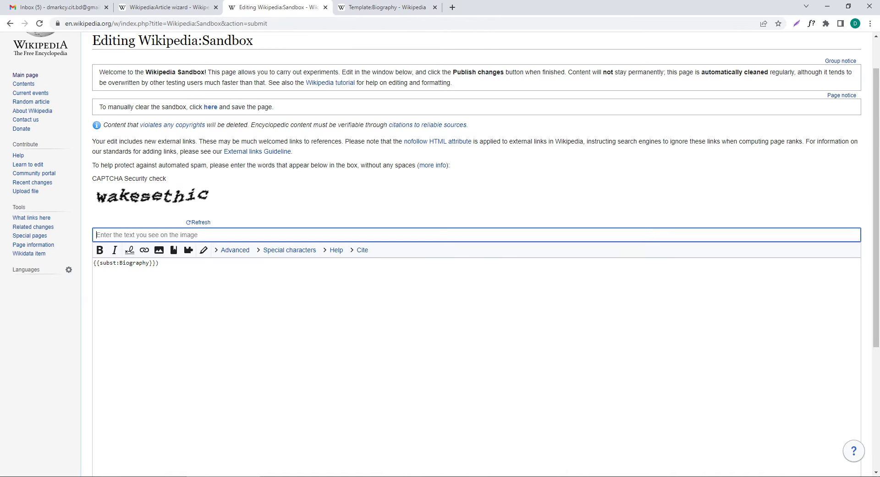
{"action": "type", "text": "w"}
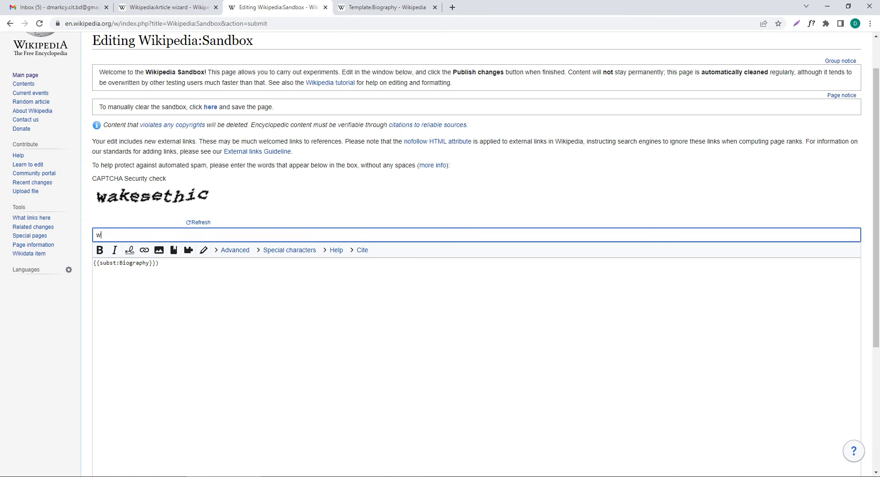
{"action": "type", "text": "akesethic"}
{"action": "scroll", "coordinate": [476, 257], "scroll_direction": "down", "scroll_amount": 3}
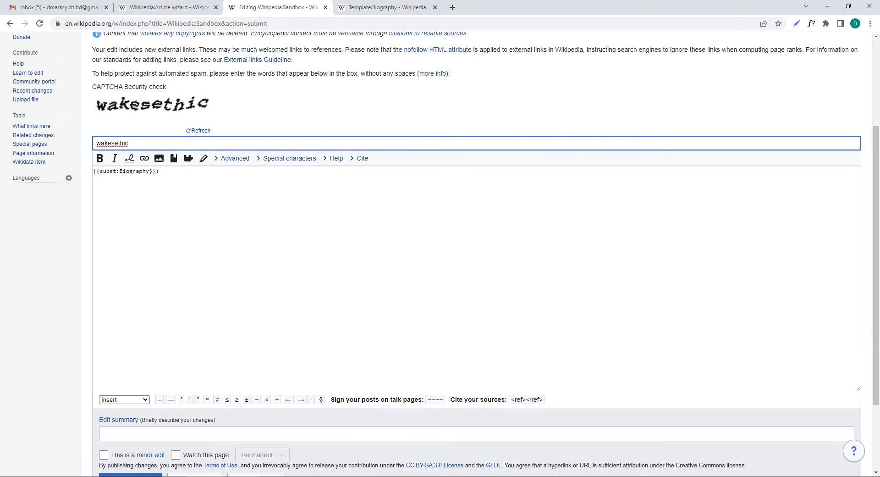
{"action": "scroll", "coordinate": [476, 257], "scroll_direction": "down", "scroll_amount": 2}
{"action": "left_click", "coordinate": [130, 379]}
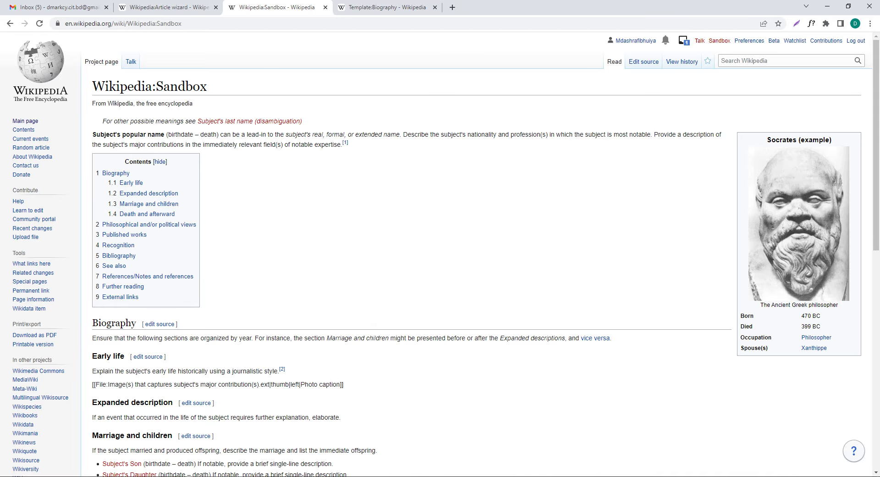
{"action": "scroll", "coordinate": [440, 252], "scroll_direction": "down", "scroll_amount": 7}
Step: Reopen the published Sandbox in the source editor to show the Socrates biography wikitext
{"action": "scroll", "coordinate": [440, 253], "scroll_direction": "up", "scroll_amount": 7}
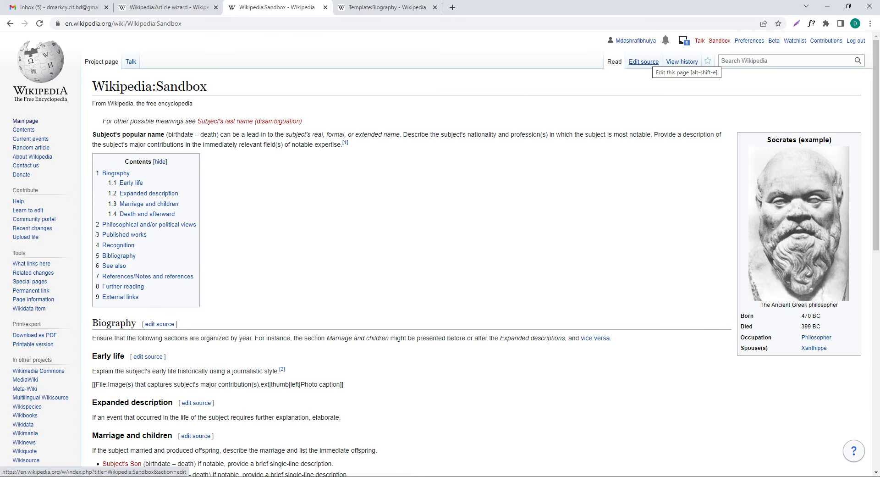
{"action": "left_click", "coordinate": [643, 61]}
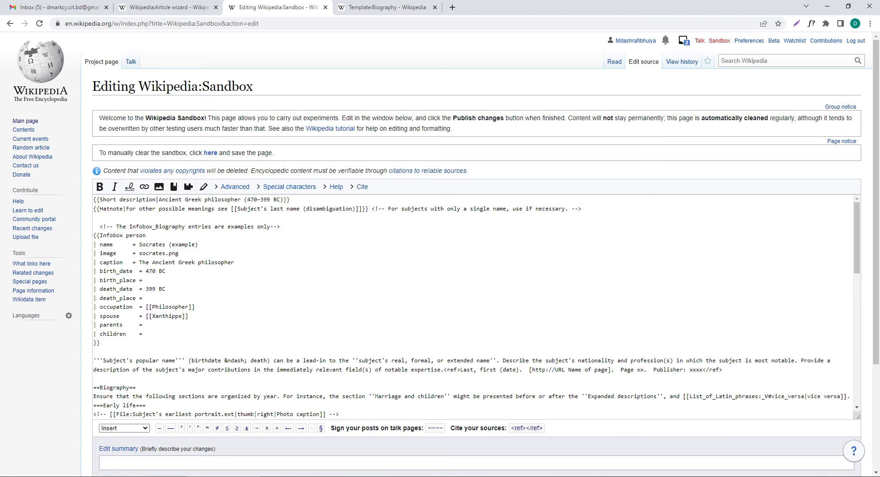
Step: Replace the 'Ancient Greek philosopher' short description with 'Professional Digital Marketer'
{"action": "left_click_drag", "start_coordinate": [158, 200], "coordinate": [238, 201]}
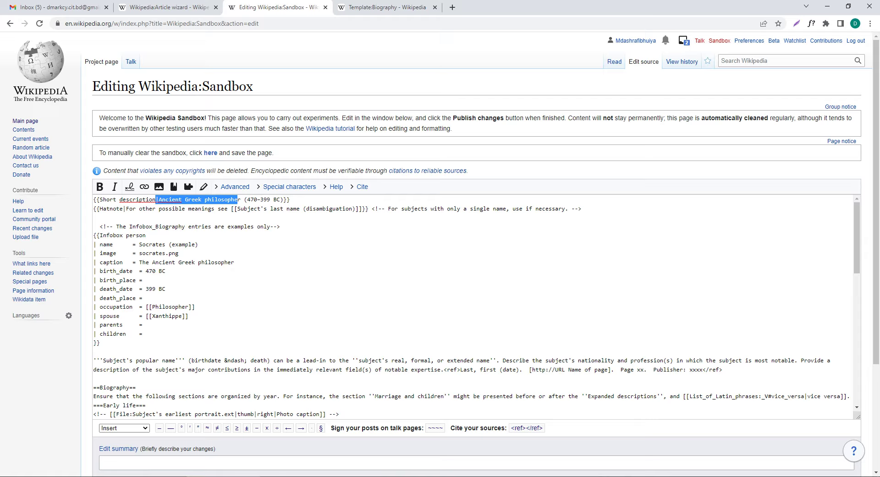
{"action": "left_click", "coordinate": [178, 253]}
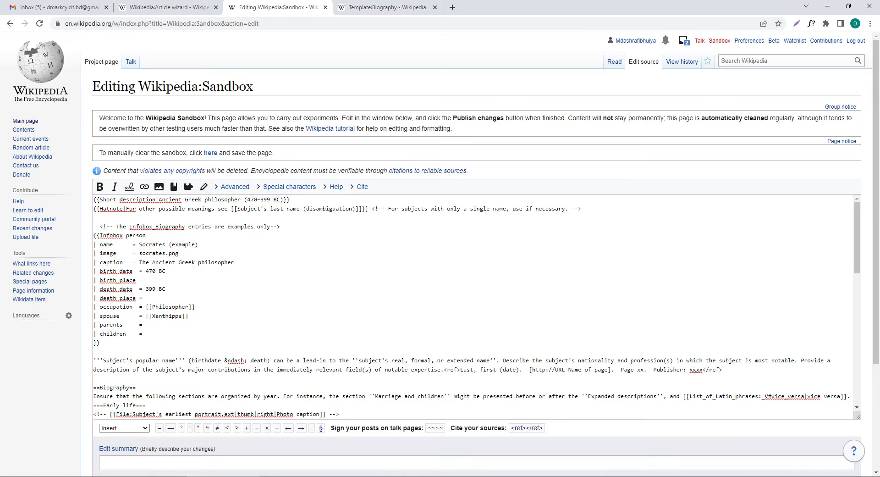
{"action": "scroll", "coordinate": [472, 307], "scroll_direction": "down", "scroll_amount": 3}
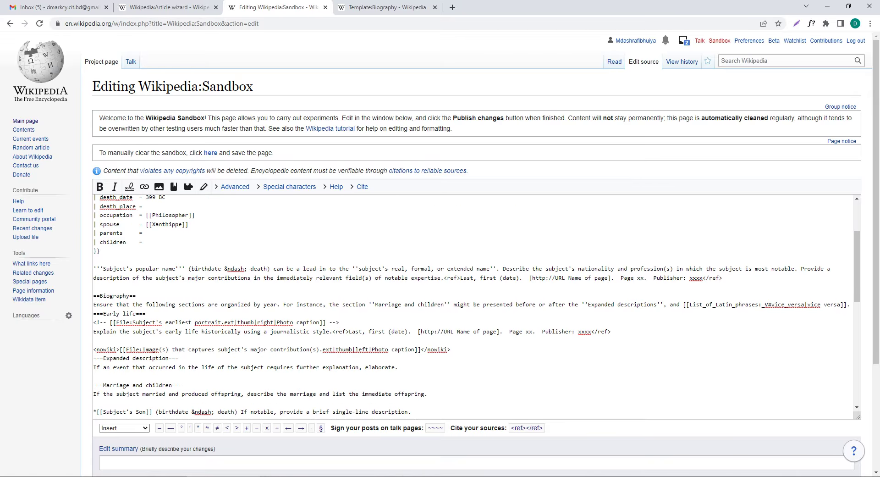
{"action": "scroll", "coordinate": [472, 307], "scroll_direction": "up", "scroll_amount": 3}
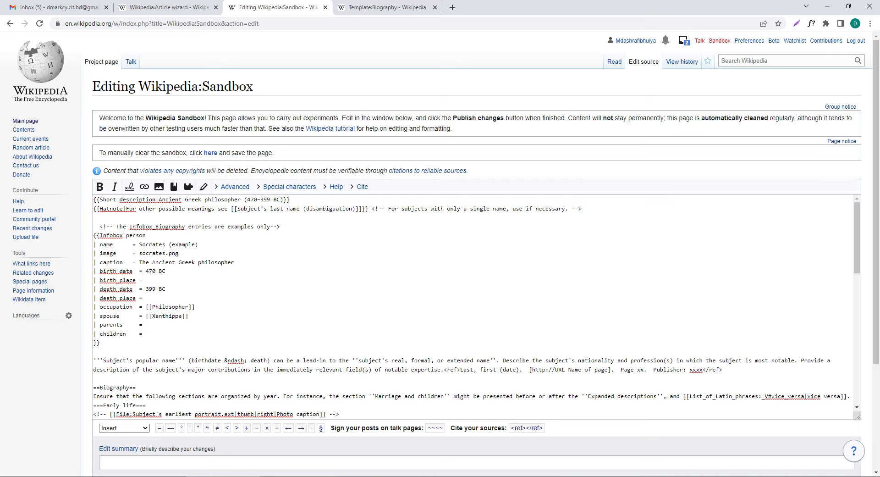
{"action": "left_click_drag", "start_coordinate": [241, 199], "coordinate": [159, 199]}
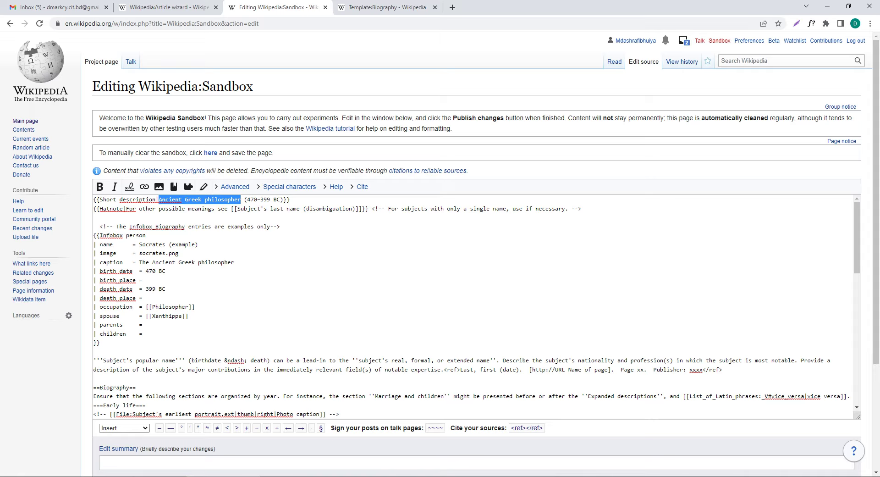
{"action": "type", "text": "Profes"}
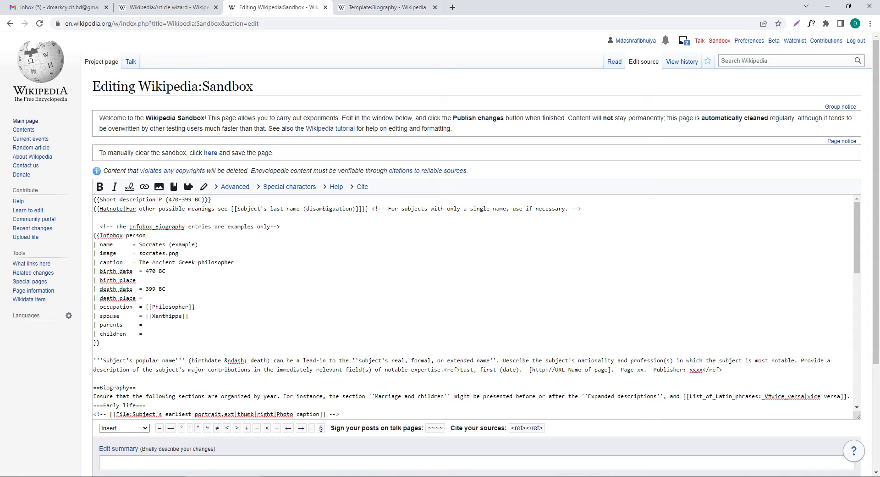
{"action": "type", "text": "sional D"}
{"action": "type", "text": "igital "}
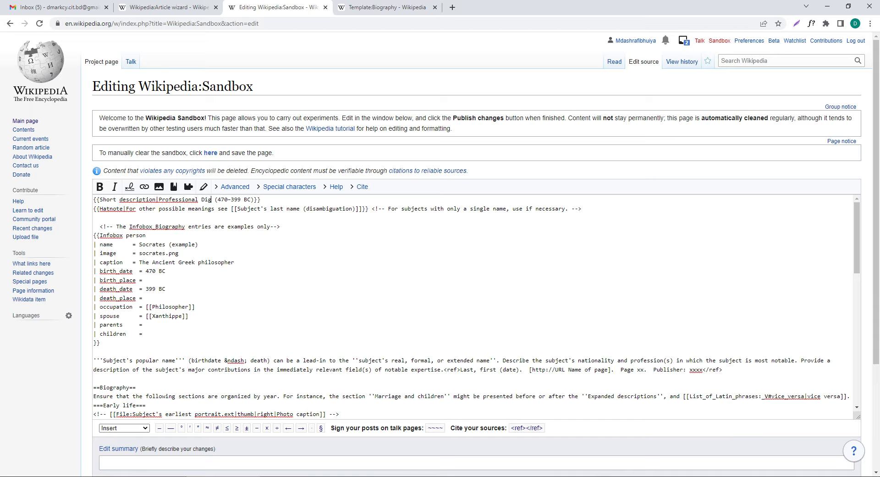
{"action": "type", "text": "Marketer"}
Step: Change the years 470 and 399 to 2017 and 2022 and remove the BC suffix
{"action": "key", "text": "shift+Left"}
{"action": "key", "text": "shift+Left"}
{"action": "key", "text": "shift+Left"}
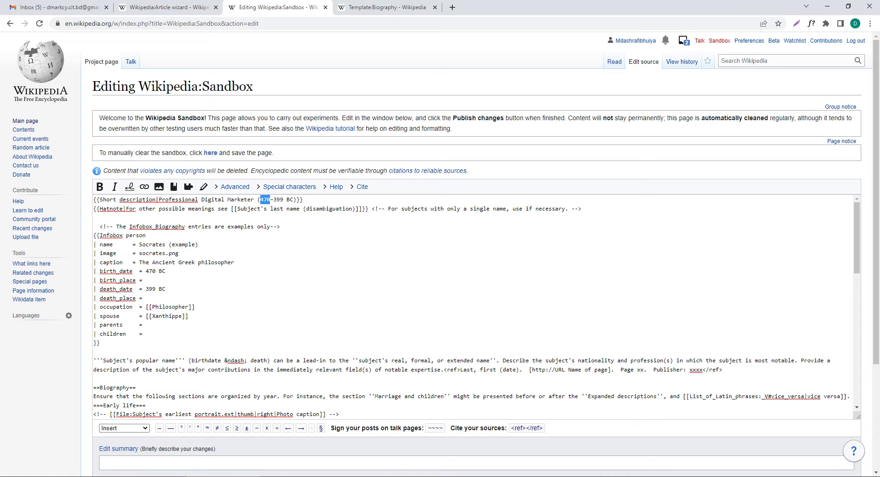
{"action": "type", "text": "2017"}
{"action": "key", "text": "shift+Left"}
{"action": "key", "text": "shift+Left"}
{"action": "key", "text": "shift+Left"}
{"action": "type", "text": "2022"}
{"action": "key", "text": "Right"}
{"action": "key", "text": "shift+Right"}
{"action": "key", "text": "shift+Right"}
{"action": "key", "text": "BackSpace"}
{"action": "key", "text": "BackSpace"}
{"action": "left_click_drag", "start_coordinate": [139, 245], "coordinate": [198, 245]}
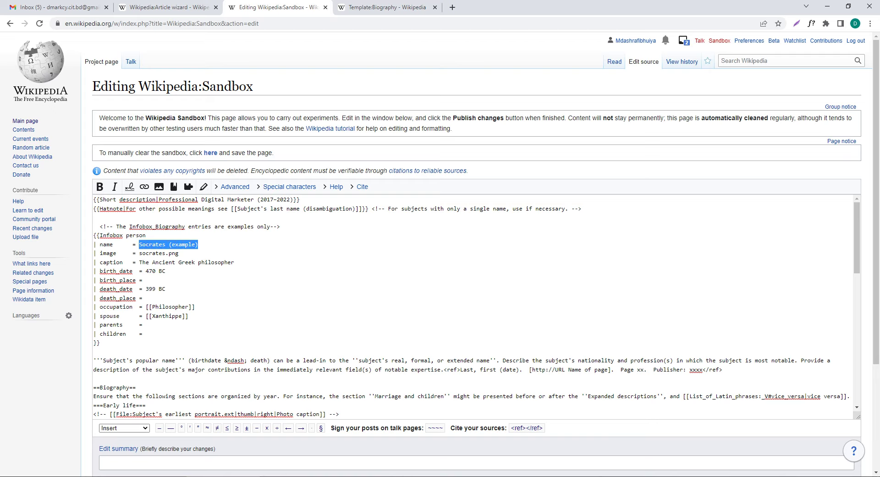
Step: Enter the subject's full name as the infobox name, select socrates.png, and open a new tab
{"action": "type", "text": "Md"}
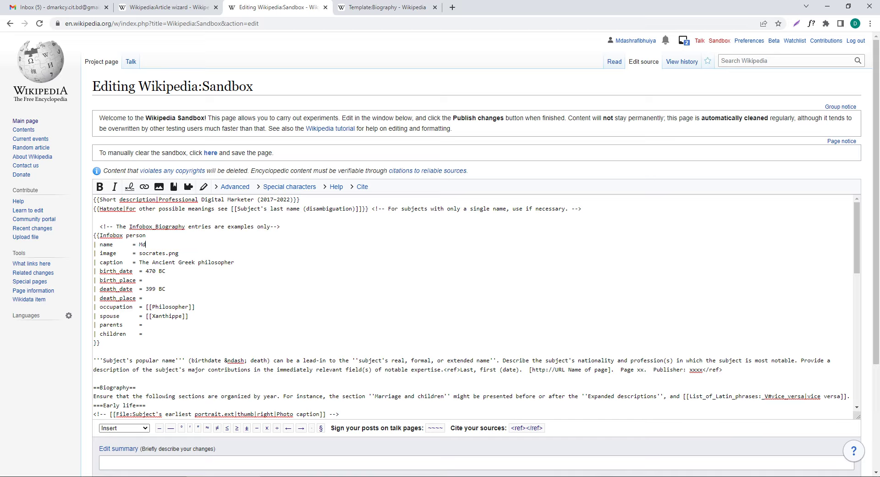
{"action": "type", "text": ". Ashrafi Bhuiyan"}
{"action": "left_click_drag", "start_coordinate": [179, 253], "coordinate": [139, 253]}
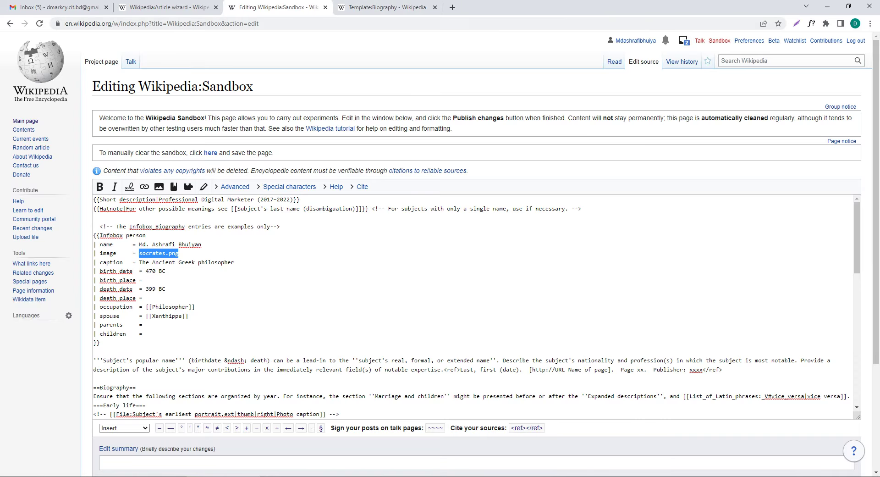
{"action": "left_click", "coordinate": [453, 7]}
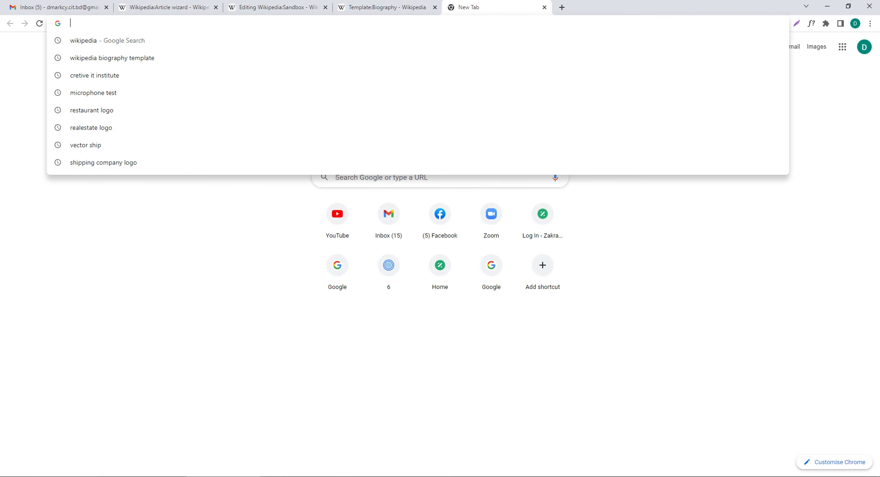
Step: Search for wikimedia and go from the Wikimedia site to Wikimedia Commons' file upload
{"action": "type", "text": "wiki"}
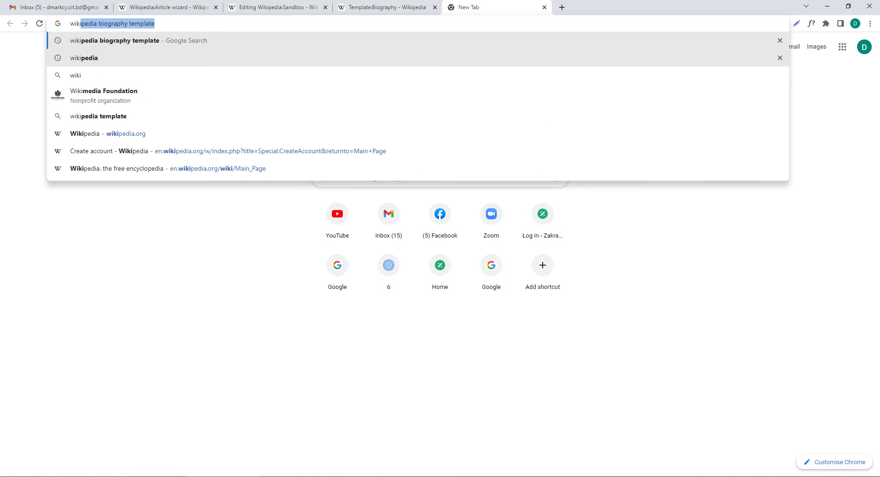
{"action": "type", "text": "media"}
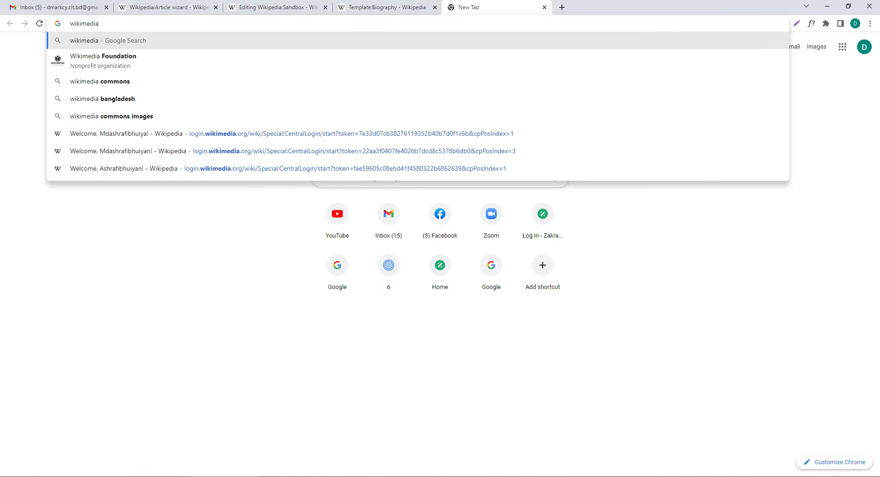
{"action": "key", "text": "Return"}
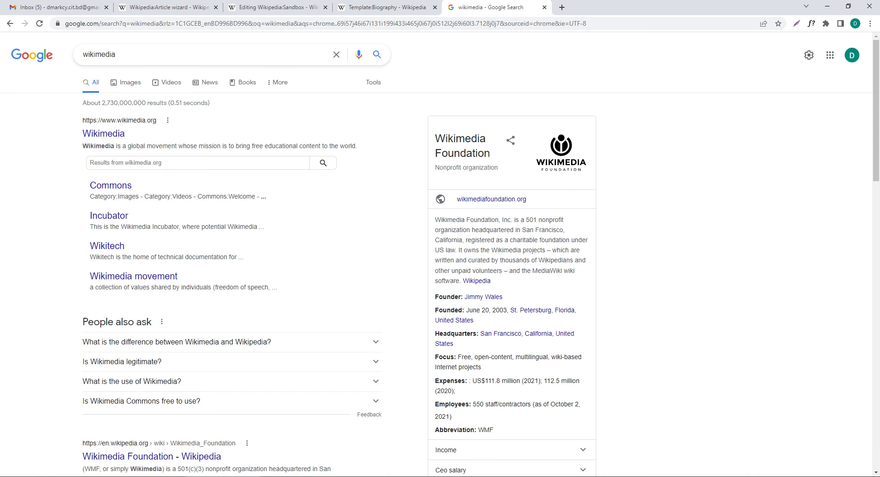
{"action": "left_click", "coordinate": [104, 134]}
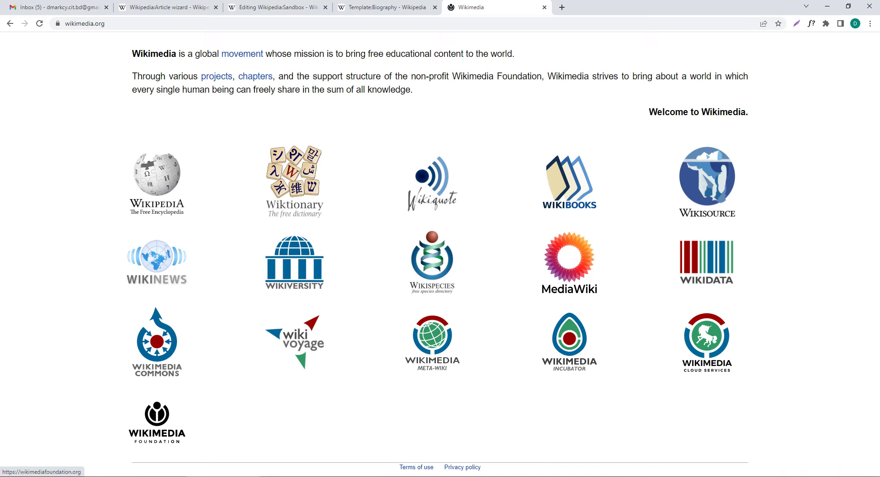
{"action": "left_click", "coordinate": [157, 341]}
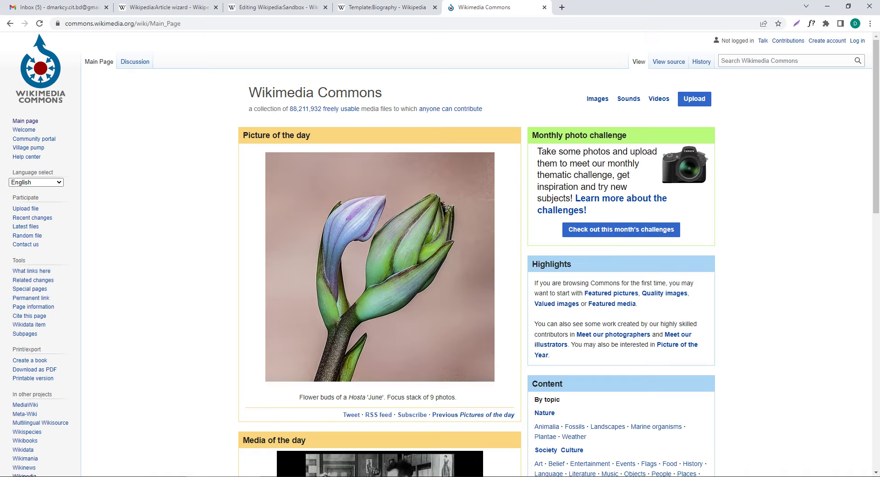
{"action": "left_click", "coordinate": [696, 100]}
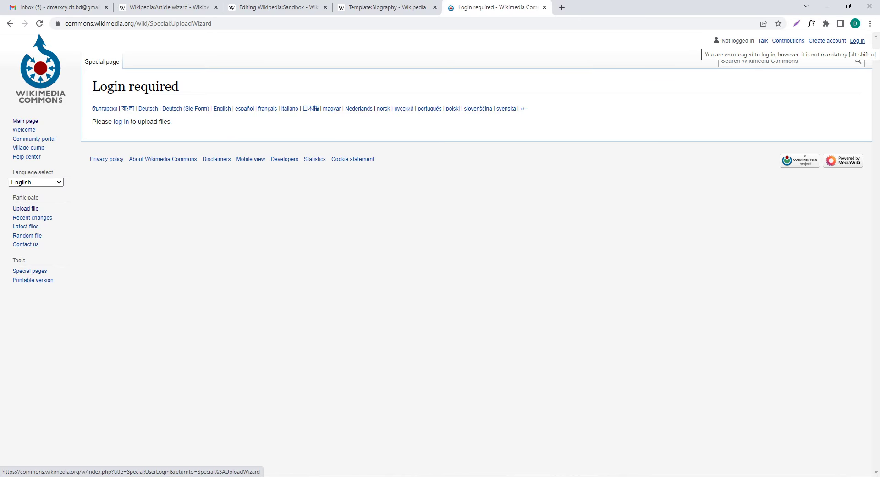
Step: Sign in, reopen the Upload Wizard, and permanently skip the tutorial to reach the Upload step
{"action": "left_click", "coordinate": [857, 41]}
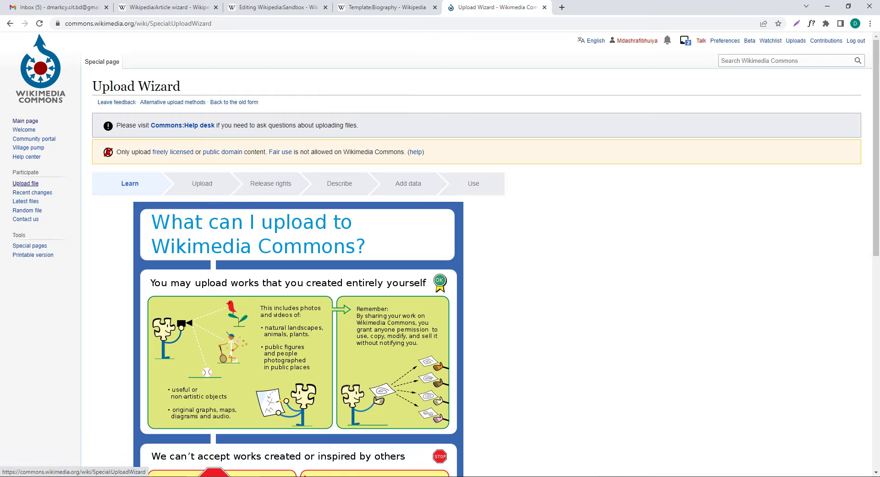
{"action": "left_click", "coordinate": [25, 182]}
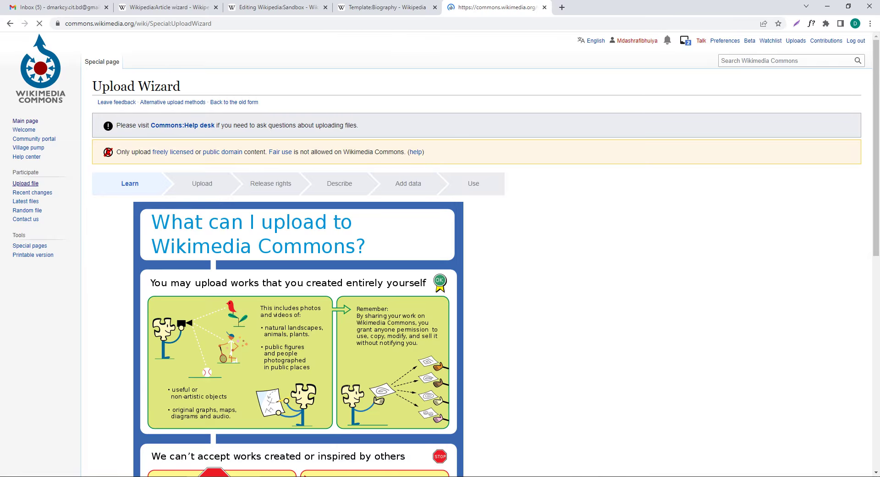
{"action": "scroll", "coordinate": [440, 254], "scroll_direction": "down", "scroll_amount": 9}
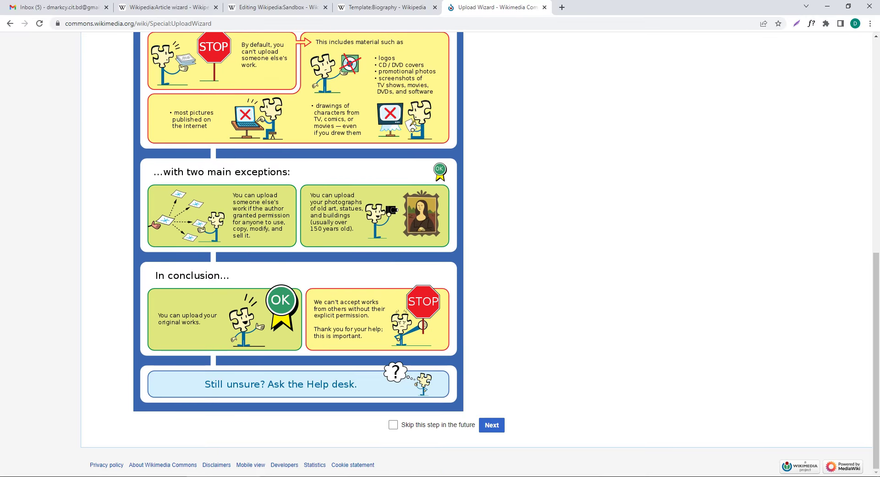
{"action": "scroll", "coordinate": [440, 254], "scroll_direction": "up", "scroll_amount": 10}
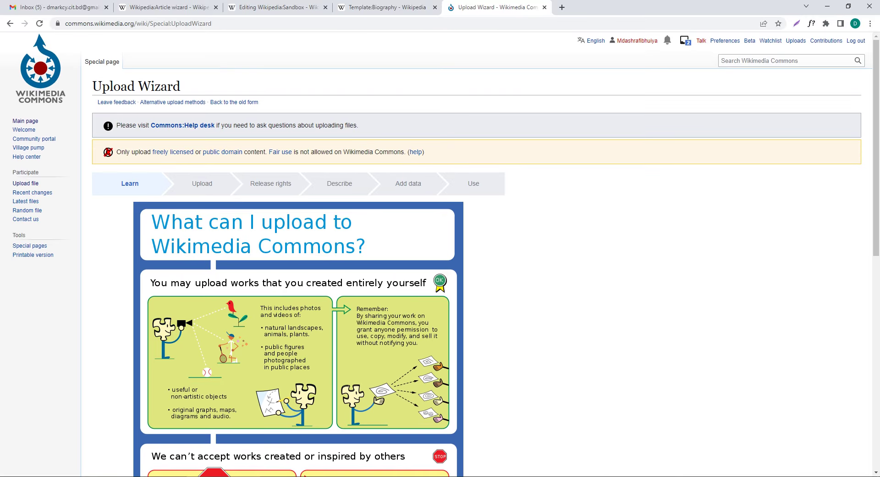
{"action": "scroll", "coordinate": [440, 255], "scroll_direction": "down", "scroll_amount": 10}
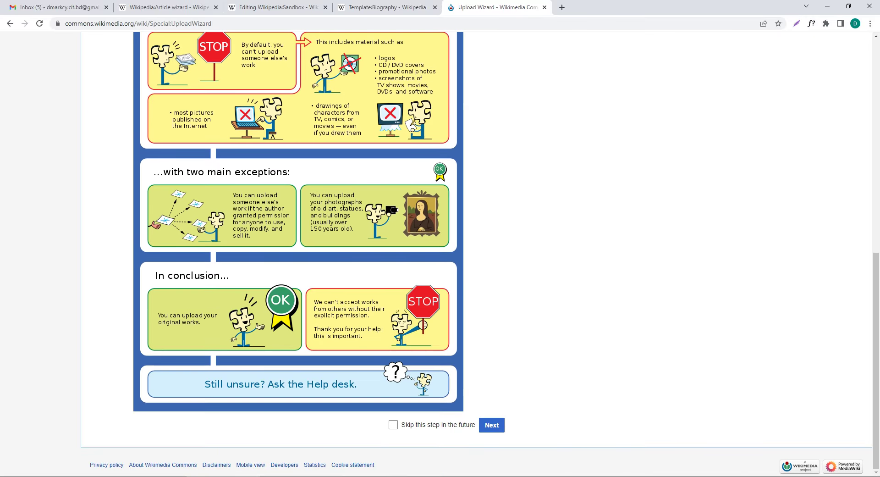
{"action": "left_click", "coordinate": [393, 424]}
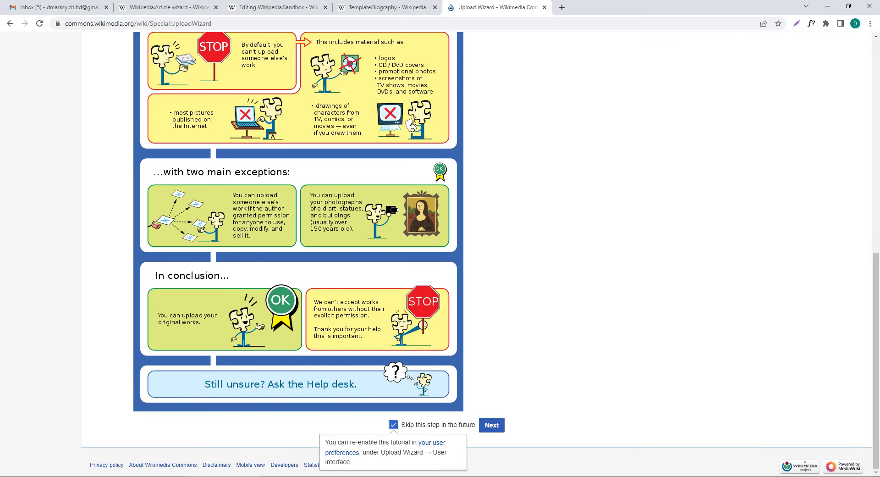
{"action": "left_click", "coordinate": [491, 424]}
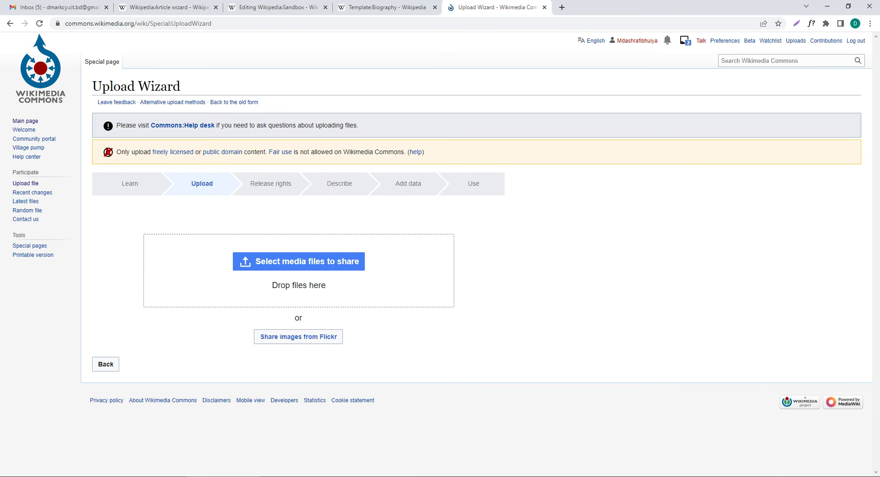
Step: Add the portrait photo and the photo of the man at the desk from the Desktop folder
{"action": "left_click", "coordinate": [298, 261]}
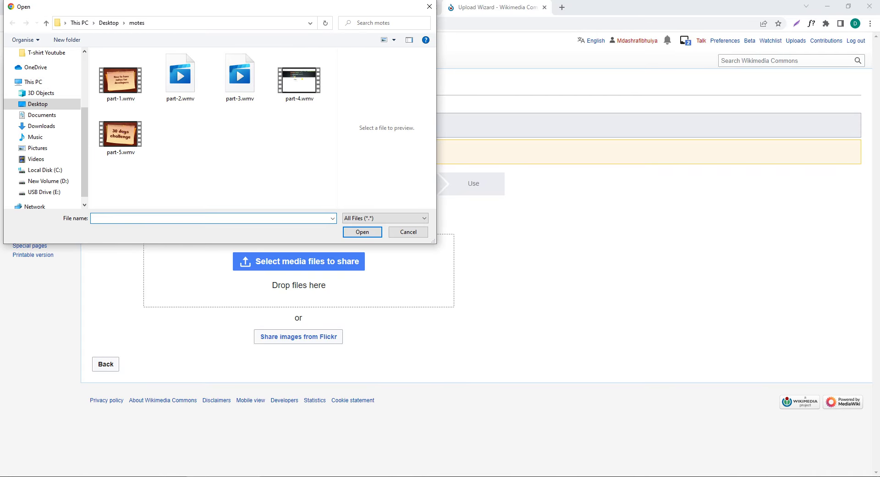
{"action": "left_click", "coordinate": [38, 104]}
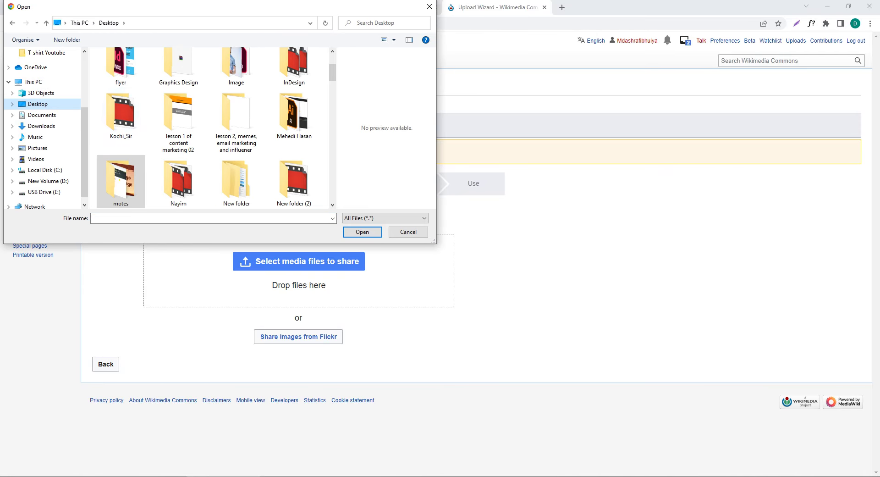
{"action": "scroll", "coordinate": [179, 133], "scroll_direction": "down", "scroll_amount": 5}
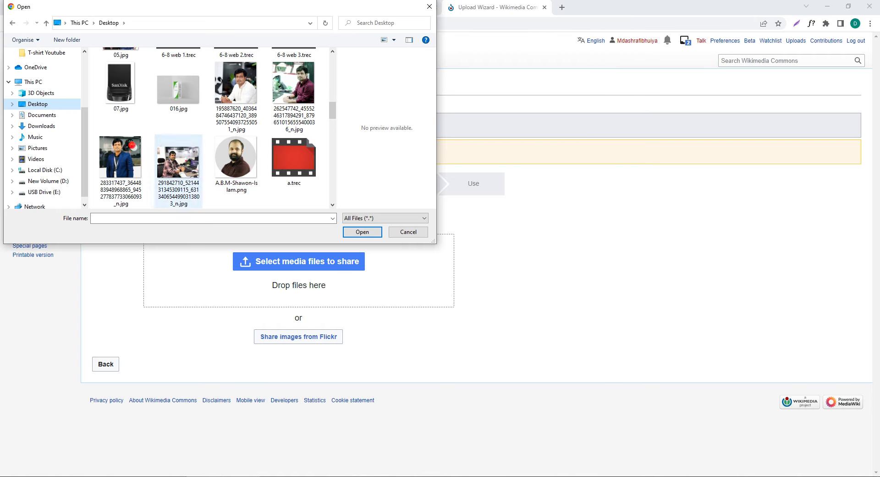
{"action": "left_click", "coordinate": [120, 158]}
{"action": "key", "text": "Return"}
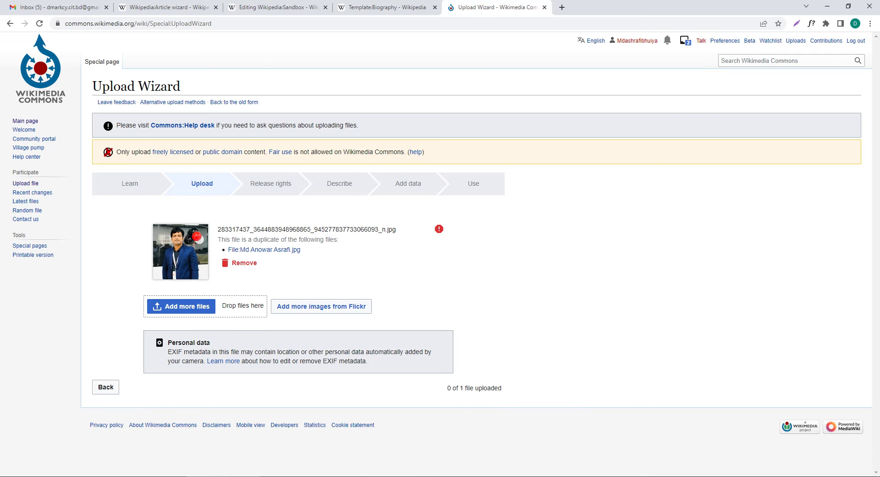
{"action": "scroll", "coordinate": [293, 147], "scroll_direction": "down", "scroll_amount": 10}
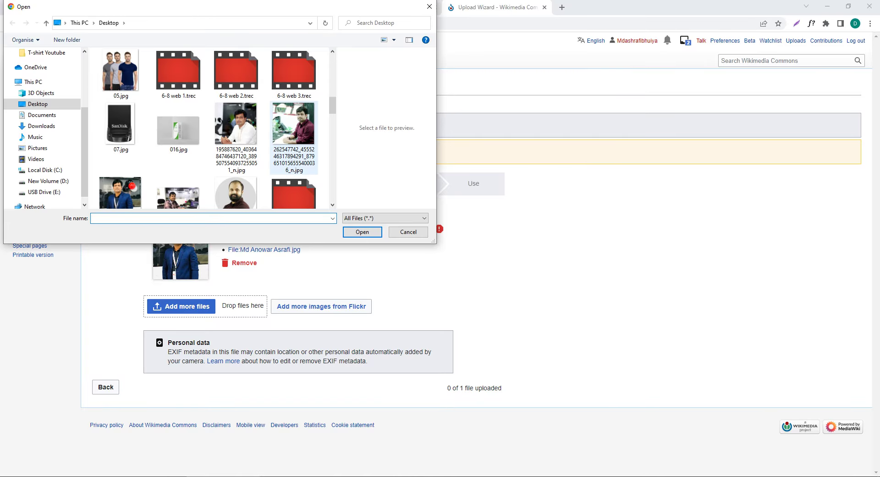
{"action": "left_click", "coordinate": [293, 123]}
{"action": "left_click", "coordinate": [362, 232]}
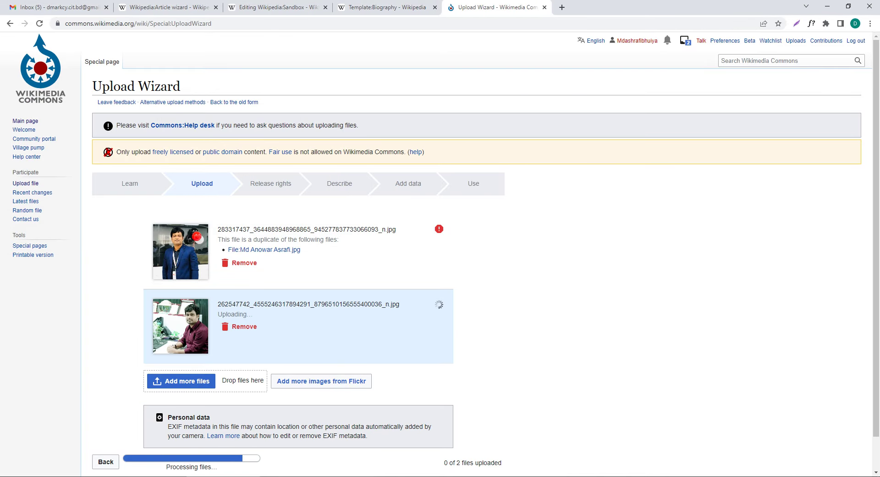
Step: Remove the duplicate file entry so only one upload remains
{"action": "scroll", "coordinate": [440, 254], "scroll_direction": "down", "scroll_amount": 1}
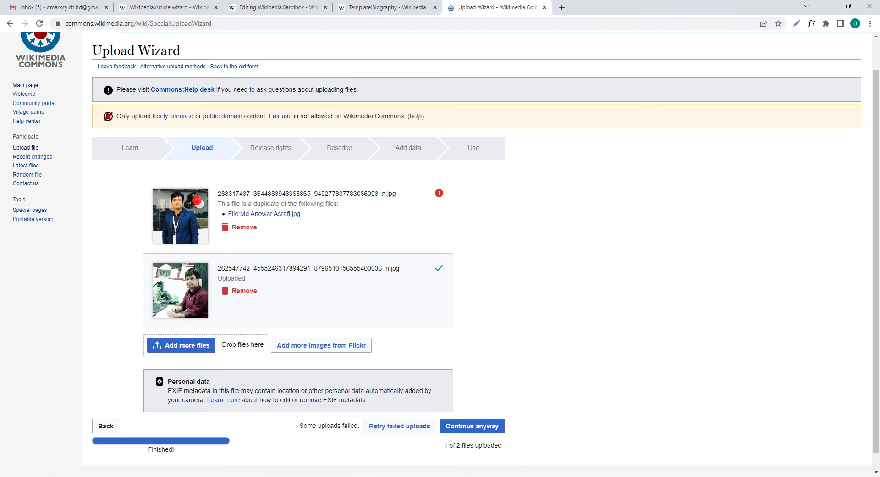
{"action": "scroll", "coordinate": [440, 254], "scroll_direction": "down", "scroll_amount": 1}
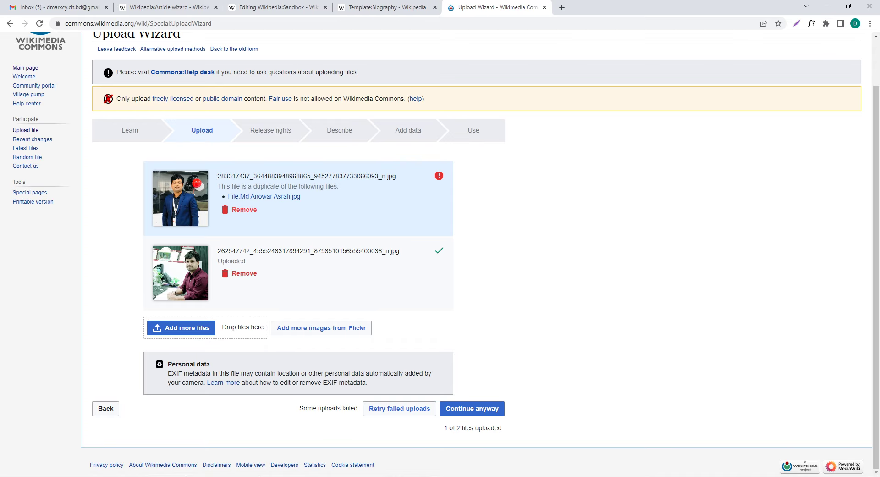
{"action": "left_click_drag", "start_coordinate": [252, 186], "coordinate": [287, 186]}
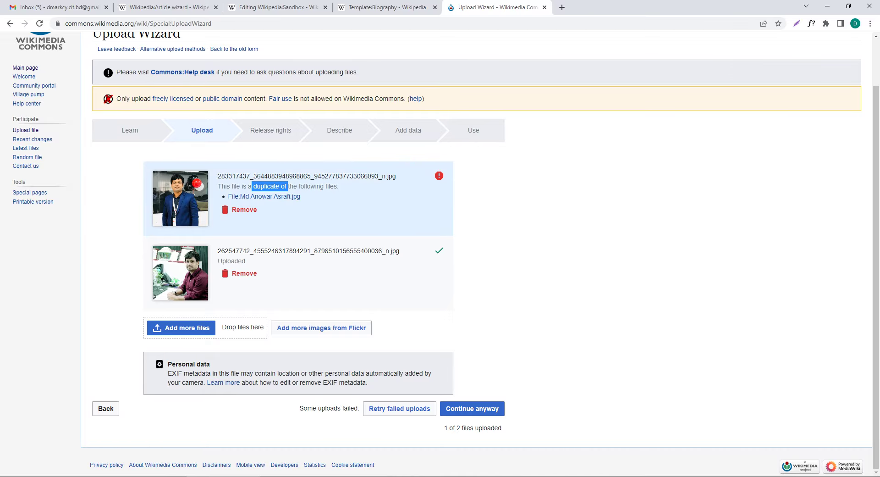
{"action": "left_click", "coordinate": [239, 209]}
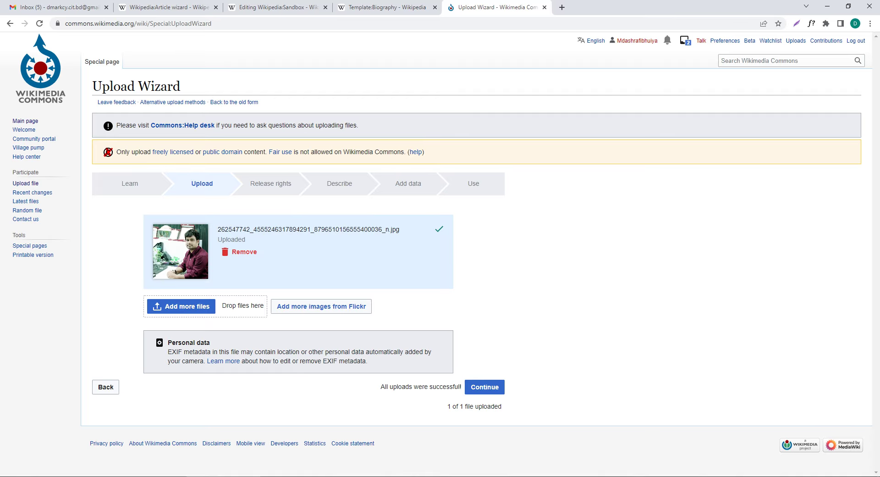
Step: Mark the photo as own work under CC BY-SA 4.0 and advance to the Describe step
{"action": "left_click", "coordinate": [485, 386]}
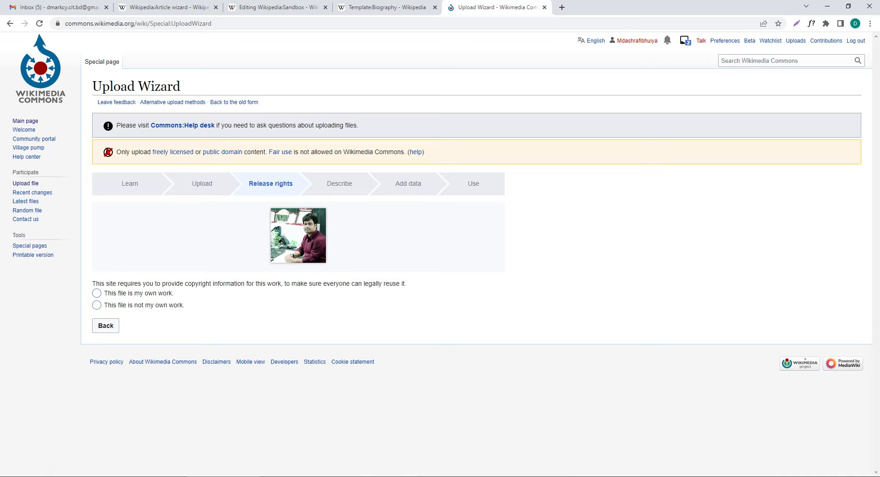
{"action": "left_click", "coordinate": [97, 293]}
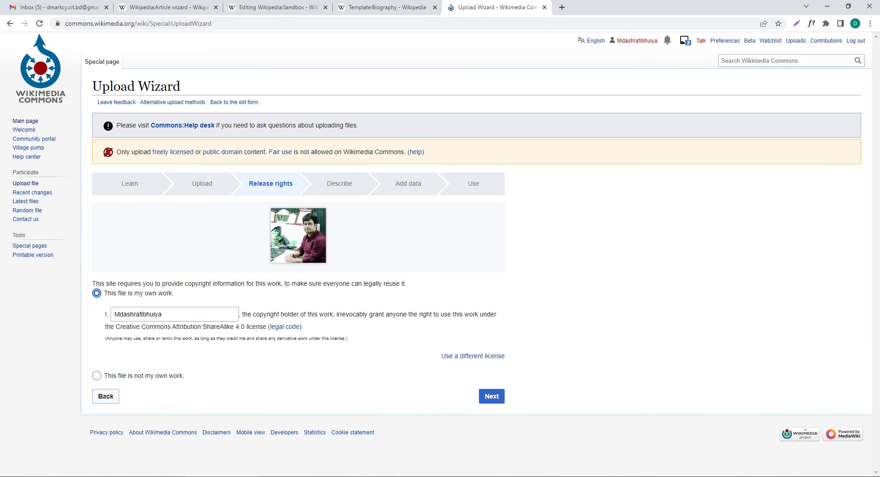
{"action": "double_click", "coordinate": [137, 314]}
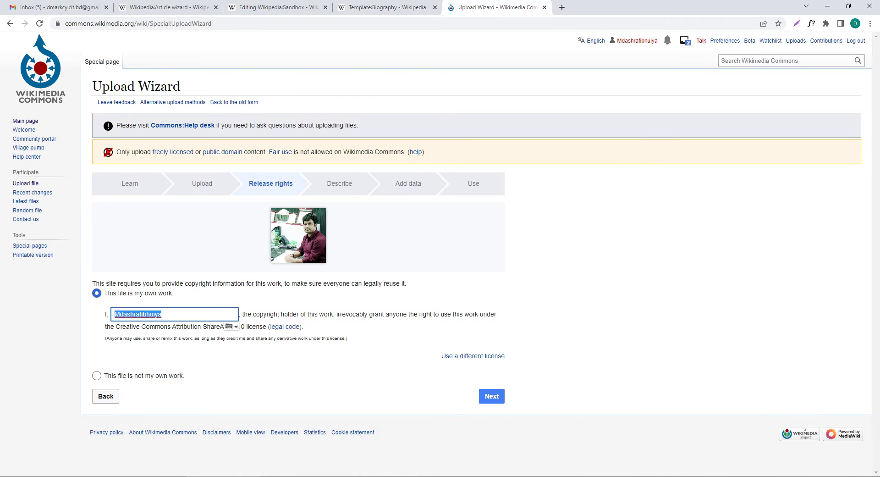
{"action": "left_click", "coordinate": [491, 396]}
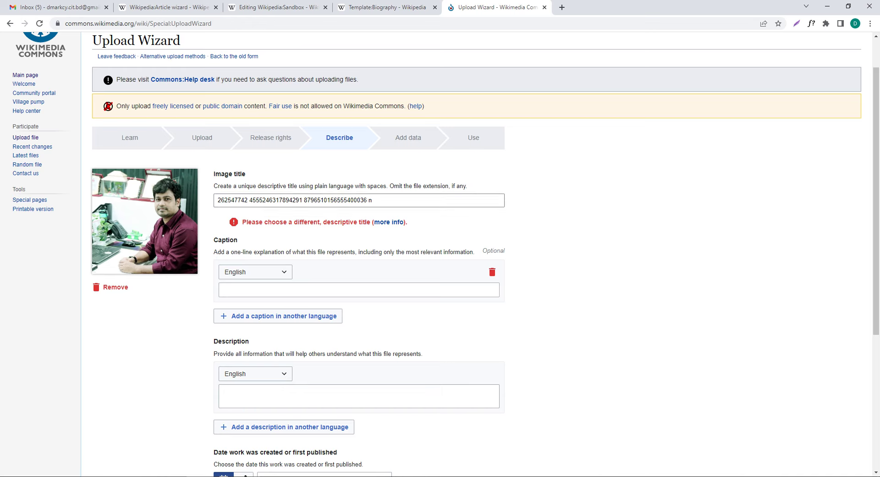
{"action": "left_click", "coordinate": [294, 200]}
Step: Replace the placeholder title with the subject's full name and reuse it as the caption
{"action": "key", "text": "ctrl+a"}
{"action": "type", "text": "M"}
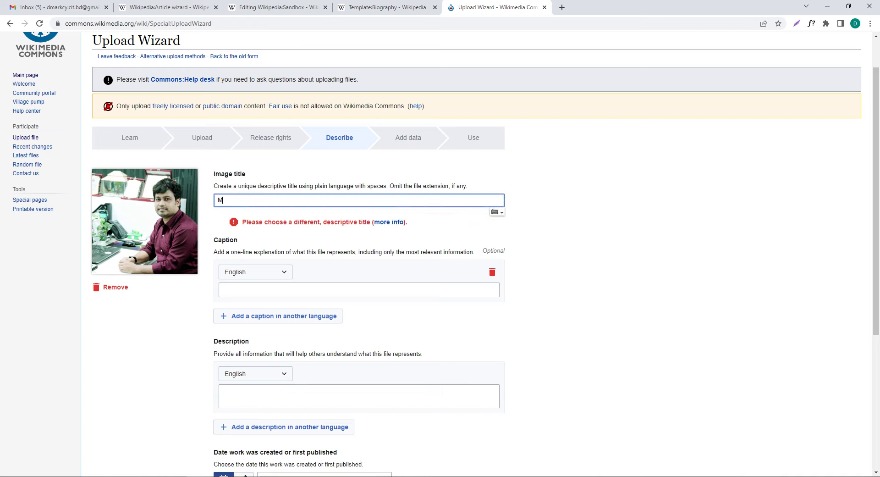
{"action": "type", "text": "d Ash"}
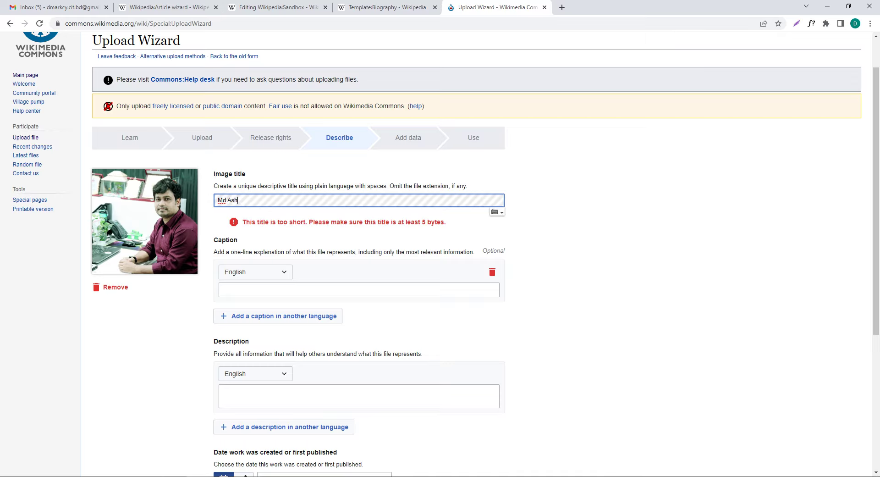
{"action": "type", "text": "rafi "}
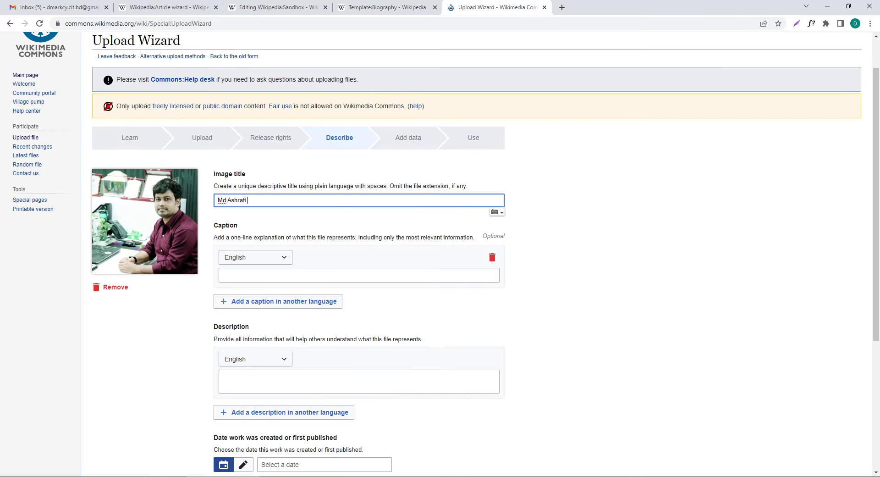
{"action": "type", "text": "Bhuiyan"}
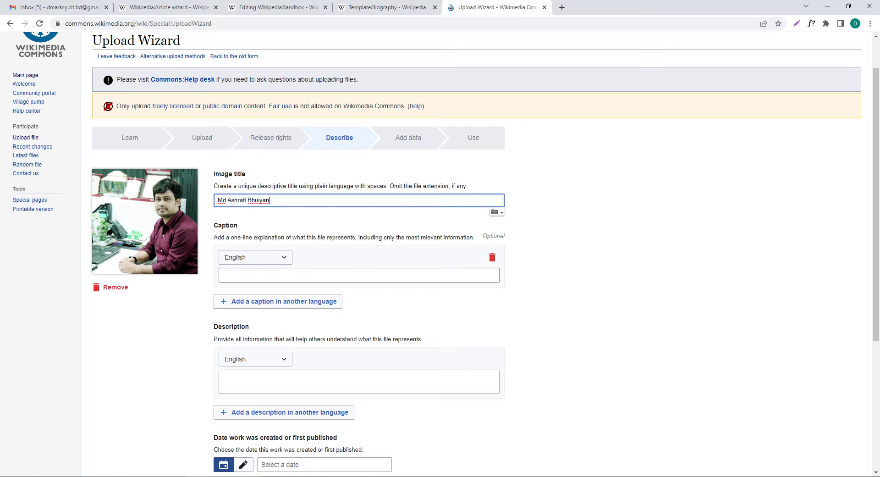
{"action": "left_click", "coordinate": [359, 275]}
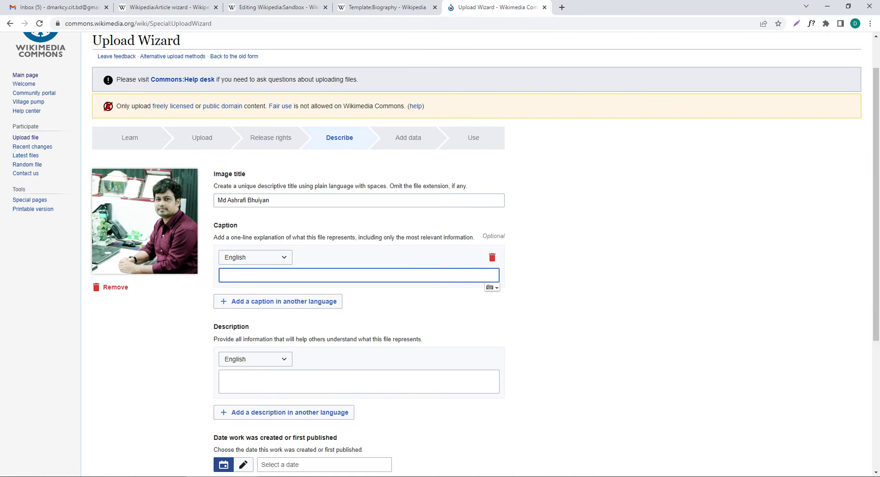
{"action": "key", "text": "shift+Tab"}
{"action": "key", "text": "shift+Tab"}
{"action": "key", "text": "shift+Tab"}
{"action": "key", "text": "ctrl+c"}
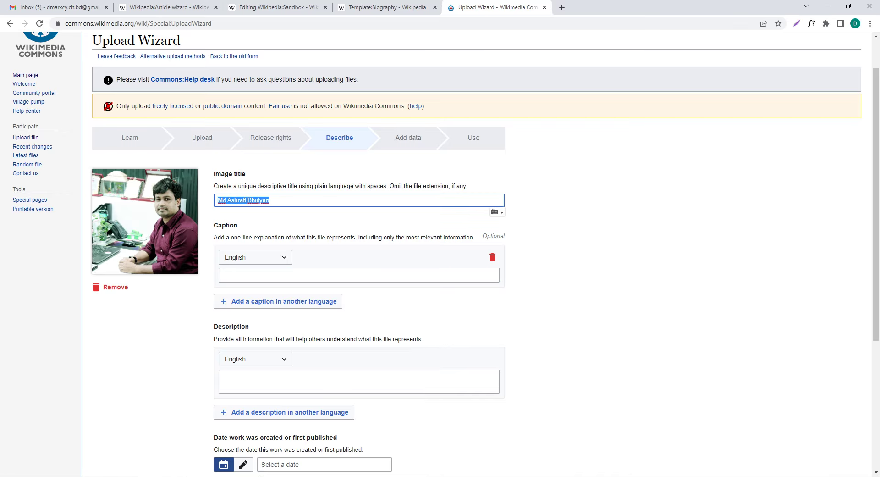
{"action": "left_click", "coordinate": [359, 275]}
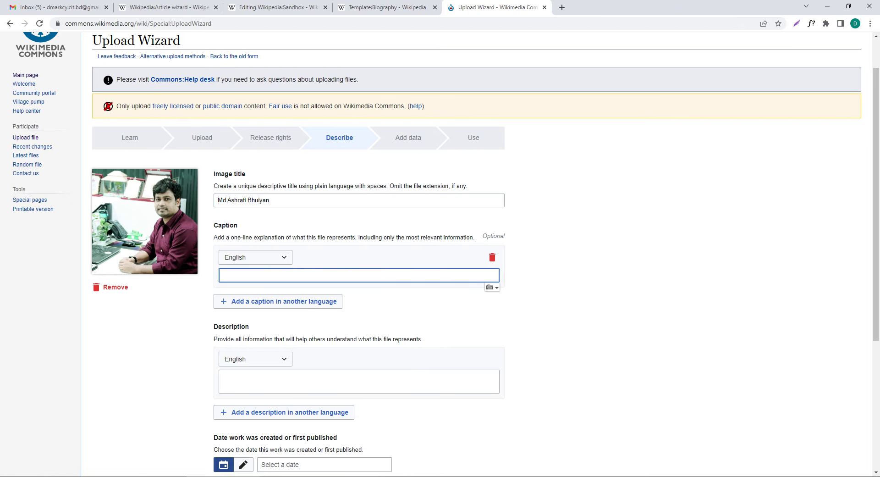
{"action": "key", "text": "ctrl+v"}
Step: Write the description 'This is my own photo'
{"action": "scroll", "coordinate": [440, 252], "scroll_direction": "down", "scroll_amount": 2}
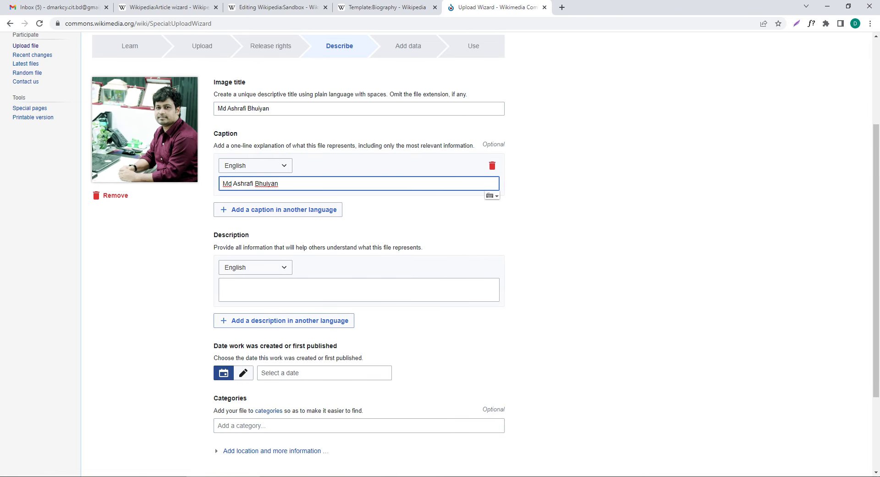
{"action": "left_click", "coordinate": [359, 289]}
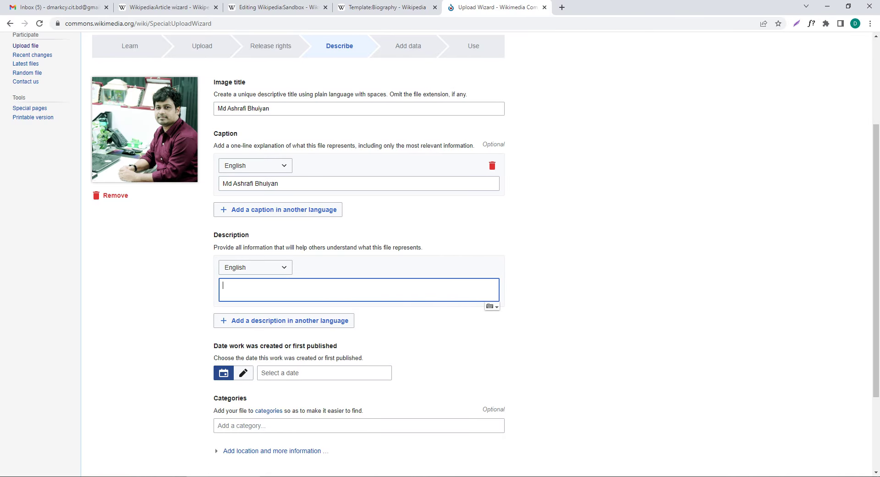
{"action": "type", "text": "This"}
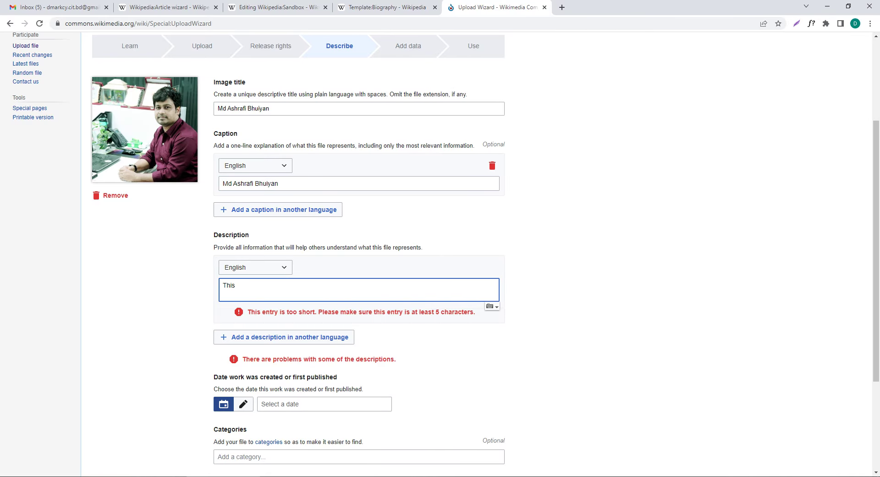
{"action": "type", "text": " is my"}
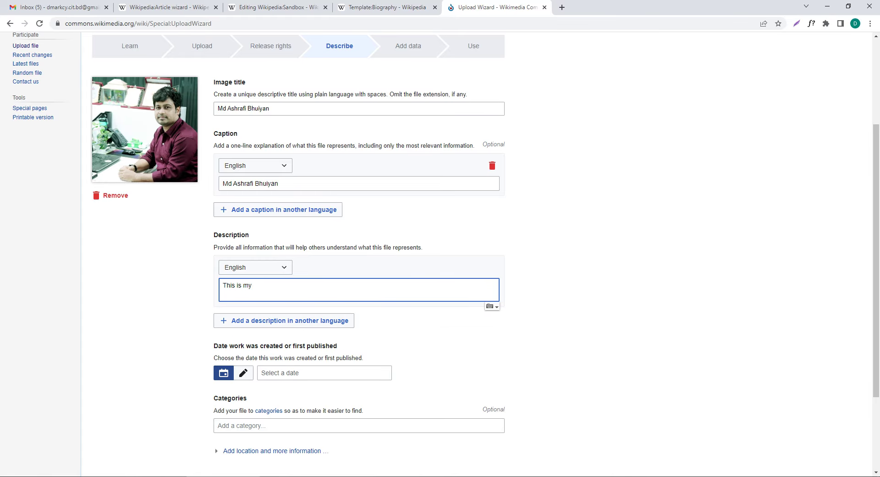
{"action": "type", "text": " own"}
{"action": "type", "text": "pjho"}
{"action": "key", "text": "BackSpace"}
{"action": "key", "text": "BackSpace"}
{"action": "type", "text": "hoto"}
{"action": "scroll", "coordinate": [440, 243], "scroll_direction": "down", "scroll_amount": 2}
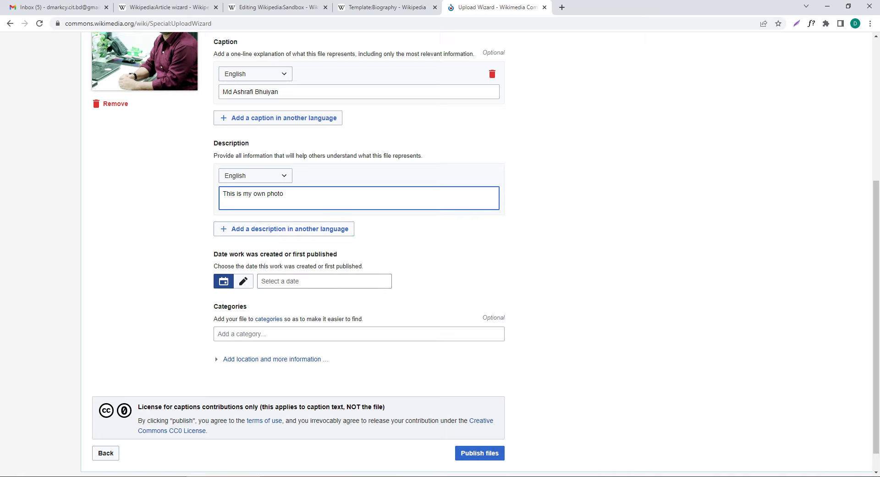
Step: Date the photo 19 August 2022, add the Engineers category, and publish the file
{"action": "left_click", "coordinate": [324, 281]}
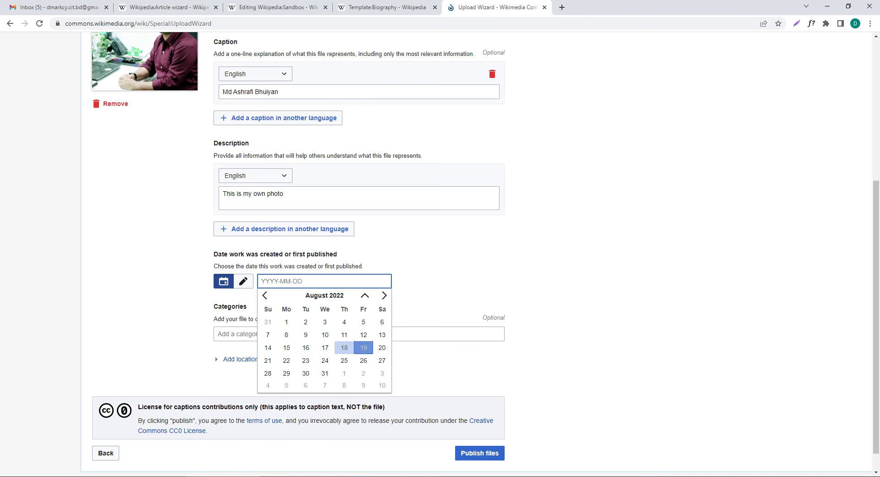
{"action": "left_click", "coordinate": [363, 347]}
{"action": "scroll", "coordinate": [440, 275], "scroll_direction": "down", "scroll_amount": 1}
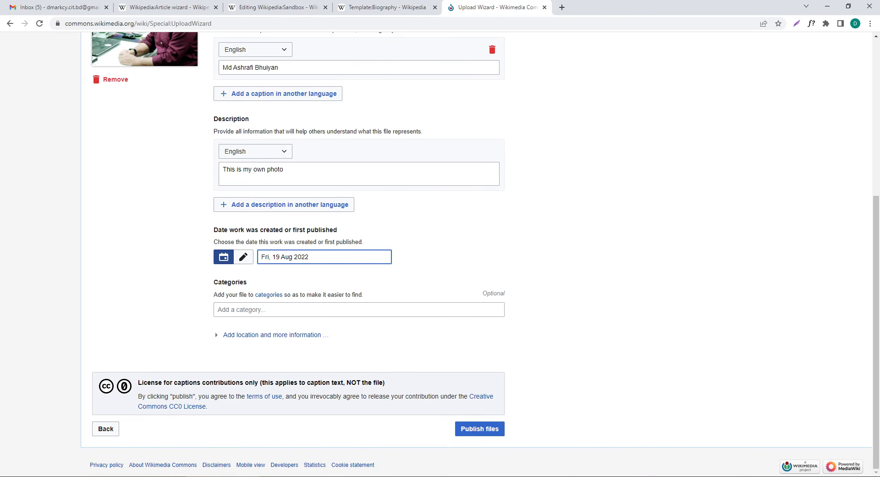
{"action": "left_click", "coordinate": [358, 310]}
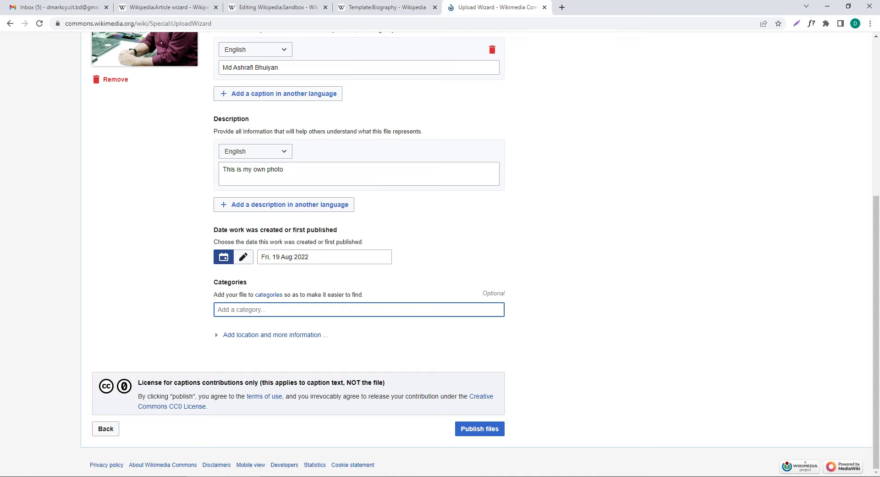
{"action": "type", "text": "en"}
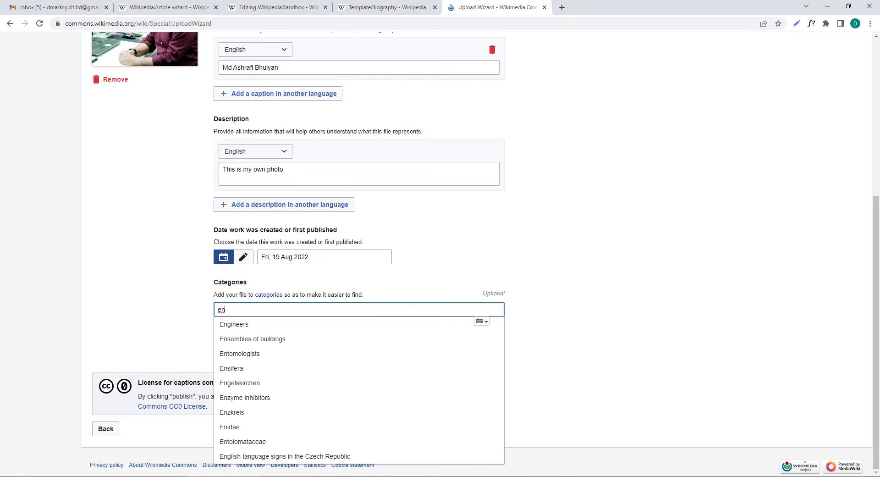
{"action": "key", "text": "Down"}
{"action": "key", "text": "Down"}
{"action": "key", "text": "Up"}
{"action": "key", "text": "Return"}
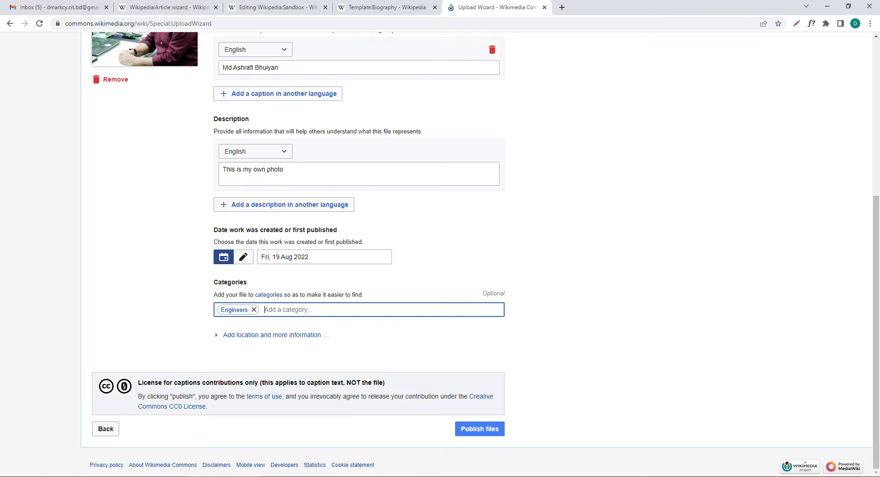
{"action": "left_click", "coordinate": [479, 428]}
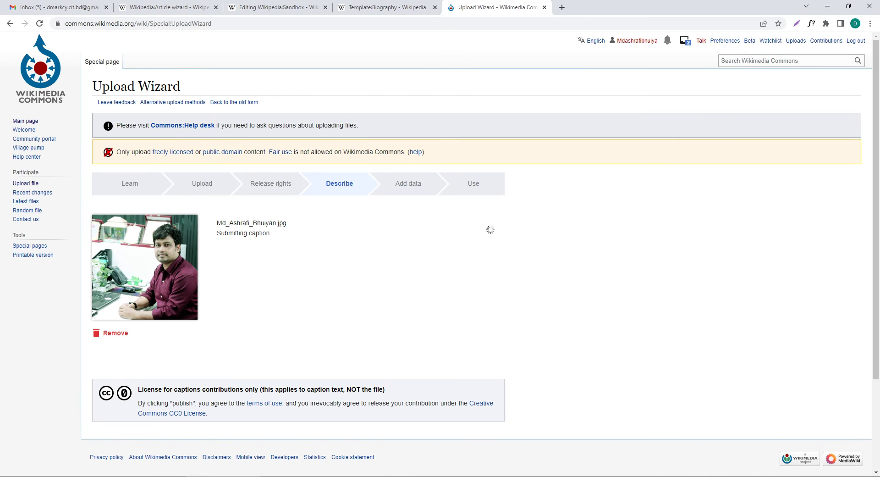
Step: Copy the uploaded photo's file name from the Use page and return to the Sandbox editor
{"action": "scroll", "coordinate": [440, 254], "scroll_direction": "down", "scroll_amount": 3}
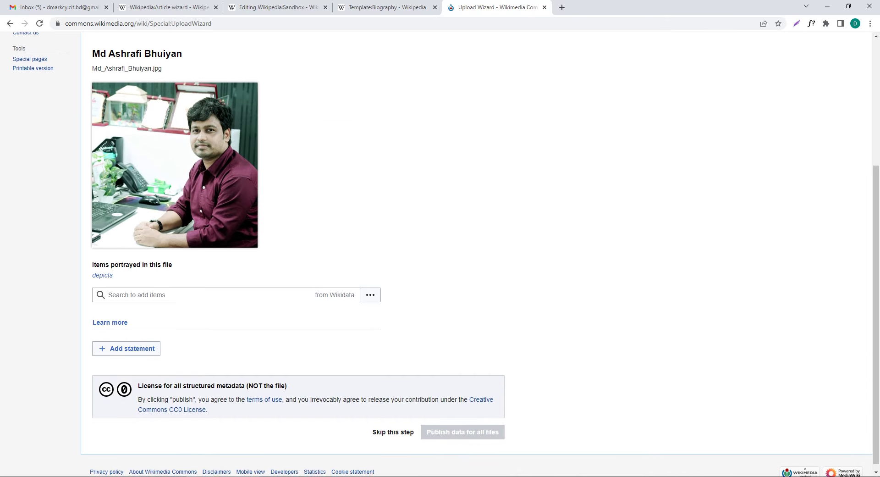
{"action": "scroll", "coordinate": [440, 254], "scroll_direction": "up", "scroll_amount": 4}
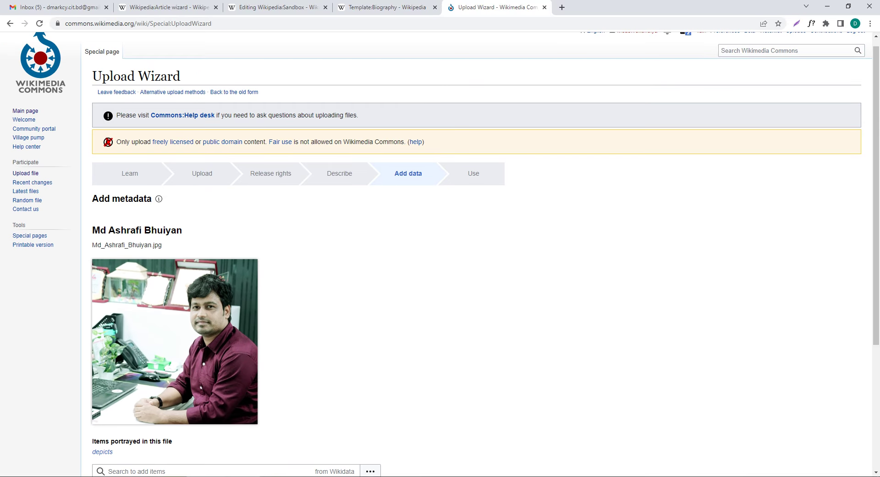
{"action": "scroll", "coordinate": [440, 254], "scroll_direction": "down", "scroll_amount": 4}
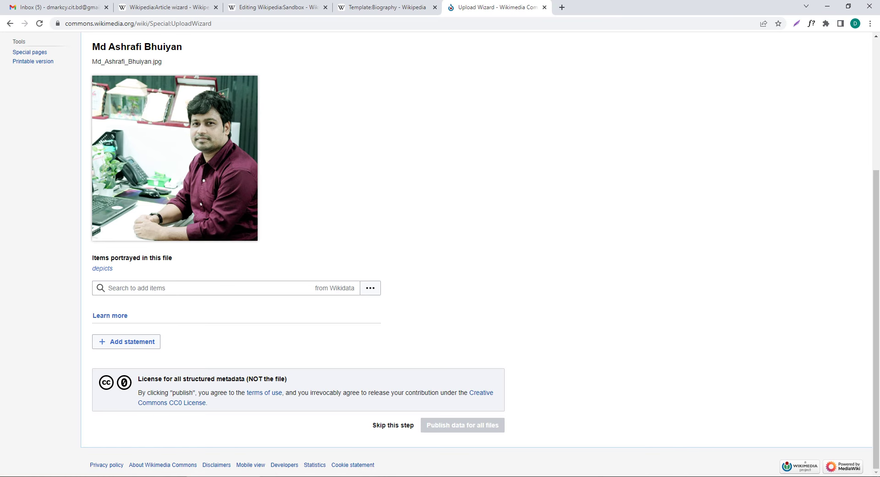
{"action": "scroll", "coordinate": [440, 254], "scroll_direction": "up", "scroll_amount": 4}
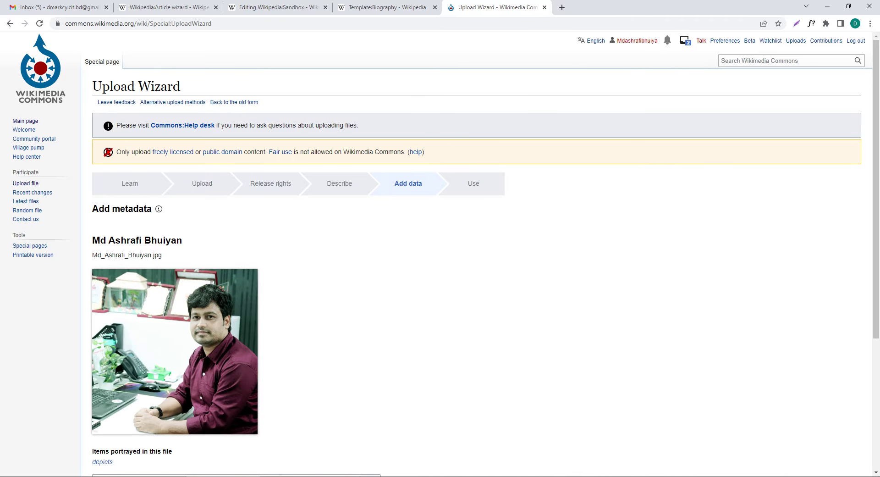
{"action": "scroll", "coordinate": [440, 255], "scroll_direction": "down", "scroll_amount": 4}
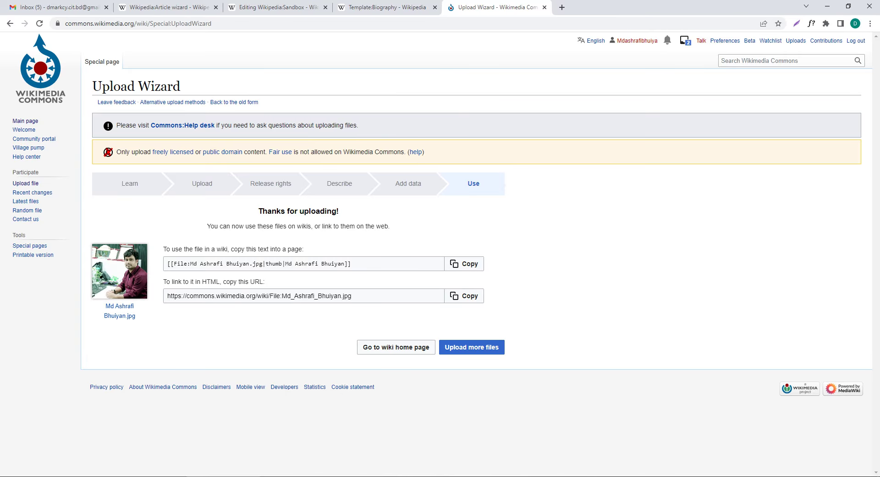
{"action": "left_click_drag", "start_coordinate": [136, 316], "coordinate": [105, 304]}
{"action": "left_click_drag", "start_coordinate": [136, 317], "coordinate": [105, 304]}
{"action": "right_click", "coordinate": [112, 308]}
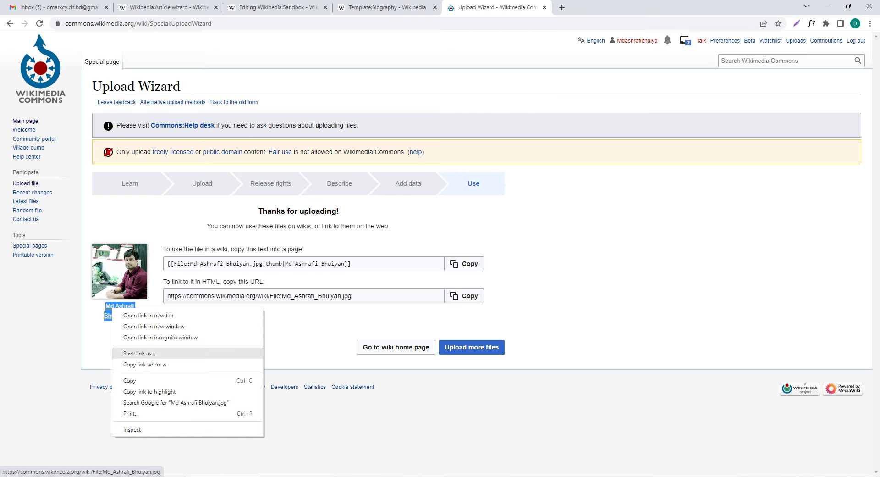
{"action": "left_click", "coordinate": [130, 380]}
{"action": "key", "text": "ctrl+shift+Tab"}
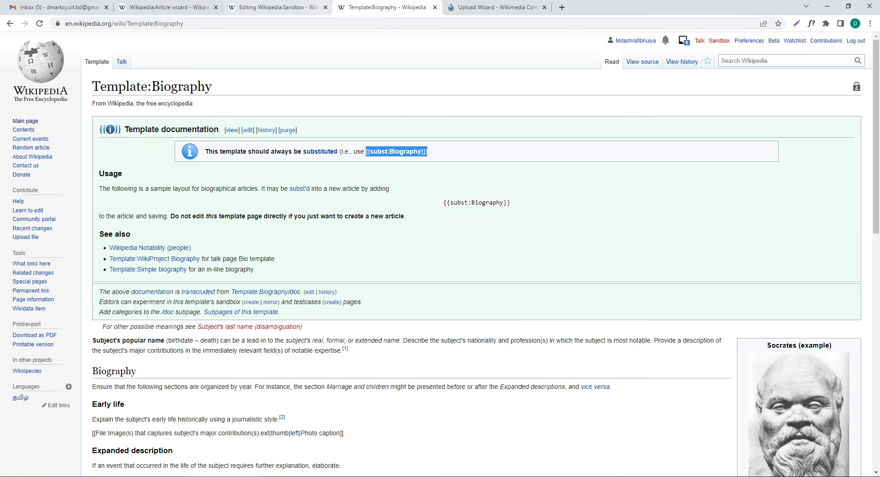
{"action": "key", "text": "ctrl+shift+Tab"}
Step: Replace socrates.png with the uploaded photo's file name in the image field
{"action": "key", "text": "Right"}
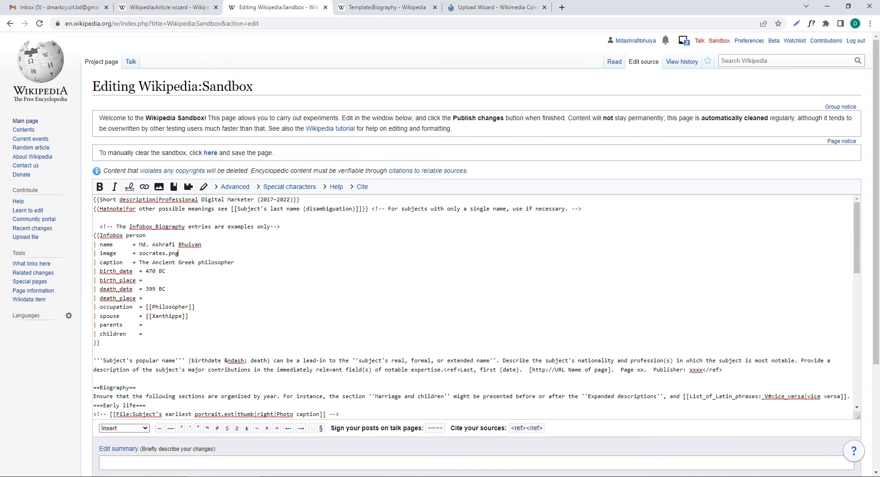
{"action": "left_click_drag", "start_coordinate": [119, 253], "coordinate": [96, 253]}
{"action": "left_click_drag", "start_coordinate": [179, 253], "coordinate": [139, 253]}
{"action": "key", "text": "ctrl+v"}
Step: Replace the caption 'The Ancient Greek philosopher' with 'Professional Digital Marketer'
{"action": "left_click_drag", "start_coordinate": [139, 262], "coordinate": [166, 261]}
{"action": "left_click", "coordinate": [166, 289]}
{"action": "left_click_drag", "start_coordinate": [234, 261], "coordinate": [139, 262]}
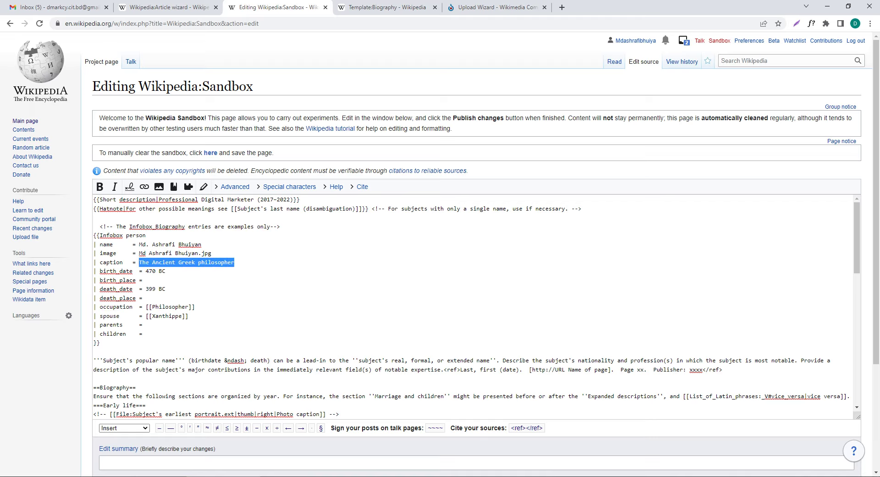
{"action": "left_click", "coordinate": [198, 244]}
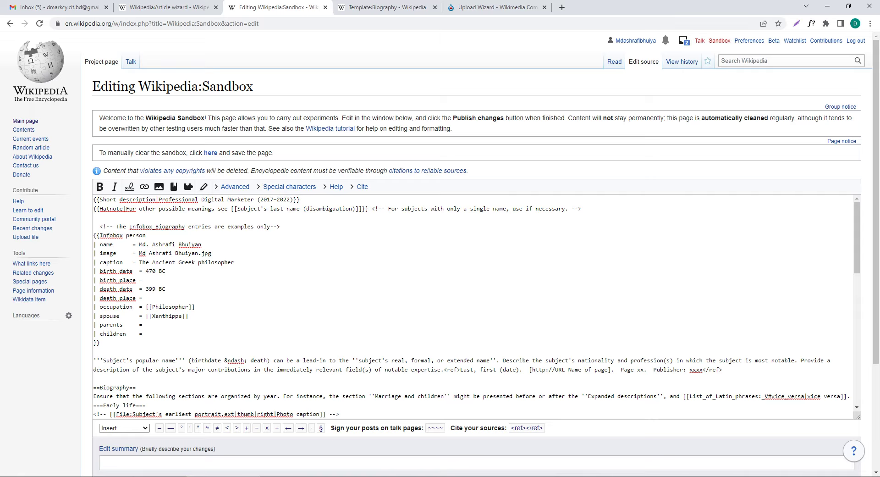
{"action": "left_click_drag", "start_coordinate": [234, 262], "coordinate": [143, 262]}
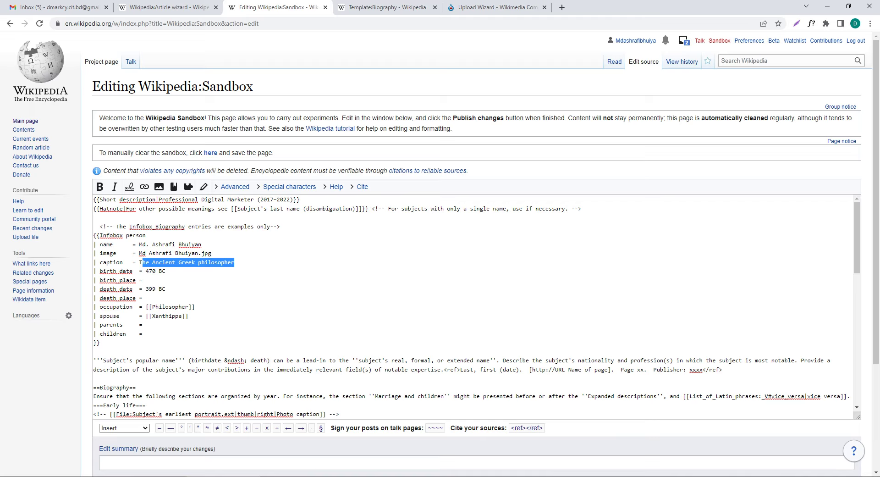
{"action": "left_click", "coordinate": [166, 271]}
{"action": "left_click_drag", "start_coordinate": [254, 199], "coordinate": [158, 200]}
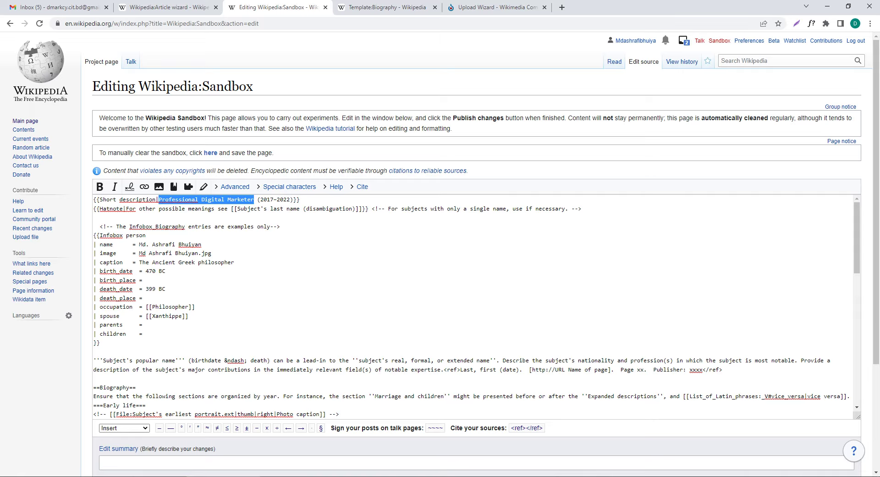
{"action": "left_click_drag", "start_coordinate": [234, 262], "coordinate": [139, 262]}
{"action": "key", "text": "ctrl+v"}
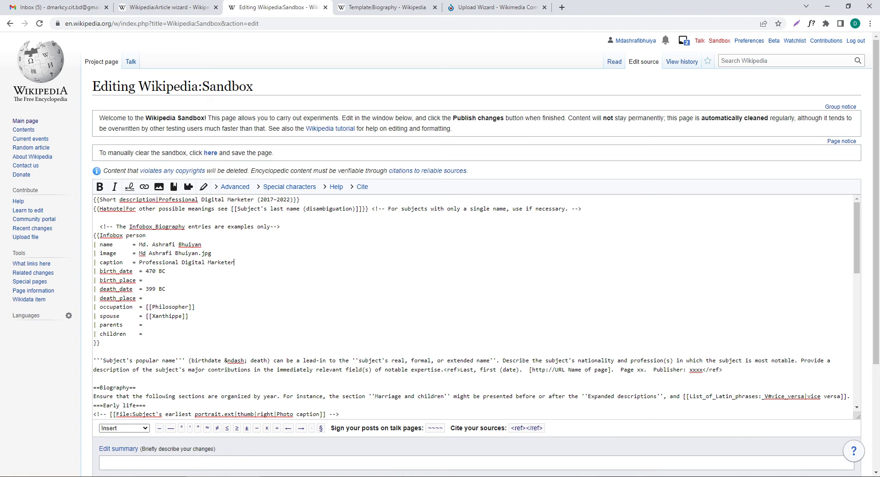
{"action": "left_click_drag", "start_coordinate": [166, 271], "coordinate": [145, 271]}
{"action": "key", "text": "Down"}
{"action": "key", "text": "Down"}
{"action": "key", "text": "shift+Left"}
{"action": "key", "text": "shift+Left"}
{"action": "key", "text": "shift+Left"}
{"action": "key", "text": "shift+Left"}
{"action": "key", "text": "shift+Left"}
{"action": "key", "text": "shift+Left"}
{"action": "key", "text": "shift+Left"}
{"action": "key", "text": "shift+Left"}
{"action": "key", "text": "shift+Left"}
{"action": "key", "text": "shift+Left"}
{"action": "key", "text": "shift+Left"}
{"action": "key", "text": "shift+Left"}
{"action": "key", "text": "shift+Left"}
{"action": "key", "text": "shift+Left"}
{"action": "key", "text": "shift+Left"}
{"action": "key", "text": "shift+Left"}
{"action": "key", "text": "shift+Left"}
{"action": "key", "text": "shift+Left"}
{"action": "key", "text": "shift+Left"}
{"action": "key", "text": "shift+Left"}
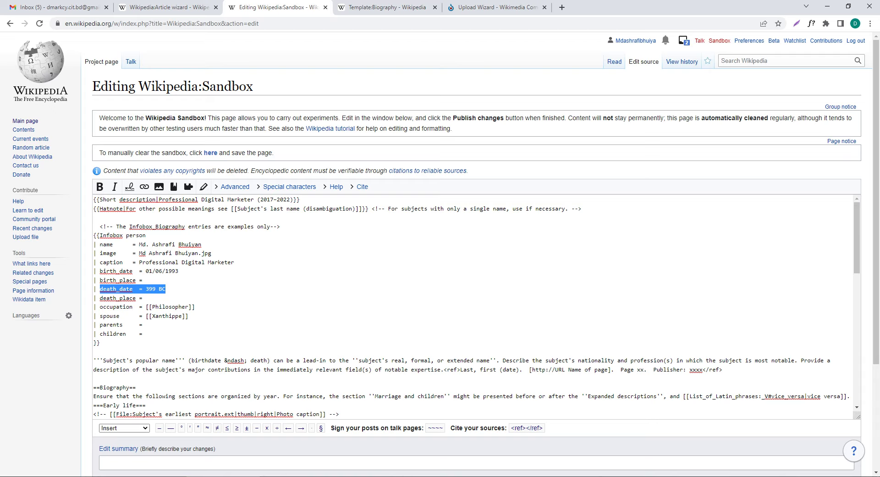
{"action": "key", "text": "BackSpace"}
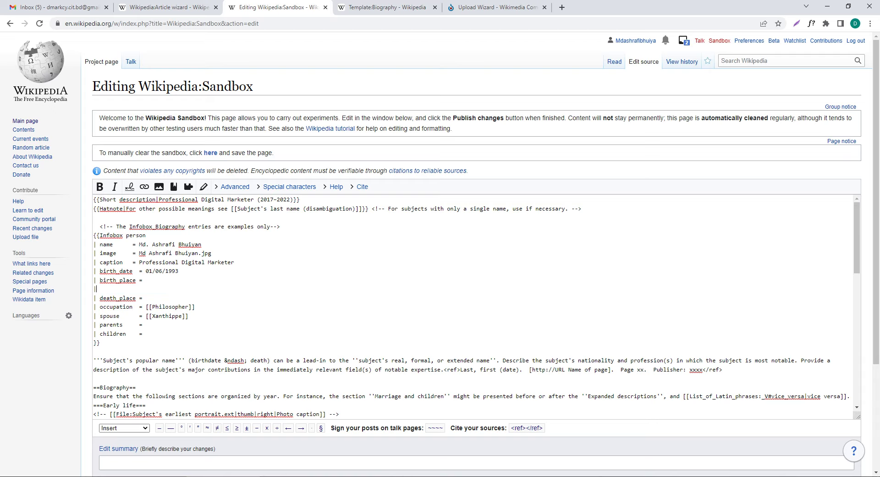
{"action": "key", "text": "Down"}
{"action": "key", "text": "End"}
{"action": "key", "text": "shift+Left"}
{"action": "key", "text": "shift+Left"}
{"action": "key", "text": "shift+Left"}
{"action": "key", "text": "shift+Left"}
{"action": "key", "text": "shift+Left"}
{"action": "key", "text": "shift+Left"}
{"action": "key", "text": "shift+Left"}
{"action": "key", "text": "shift+Left"}
{"action": "key", "text": "shift+Left"}
{"action": "key", "text": "shift+Left"}
{"action": "key", "text": "shift+Left"}
{"action": "key", "text": "shift+Left"}
{"action": "key", "text": "shift+Left"}
{"action": "key", "text": "shift+Left"}
{"action": "key", "text": "shift+Left"}
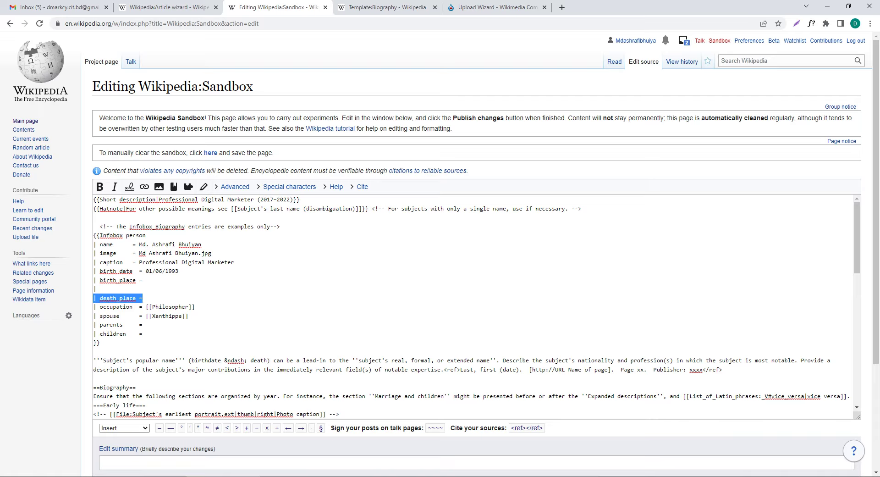
{"action": "key", "text": "BackSpace"}
{"action": "key", "text": "BackSpace"}
{"action": "key", "text": "BackSpace"}
{"action": "key", "text": "BackSpace"}
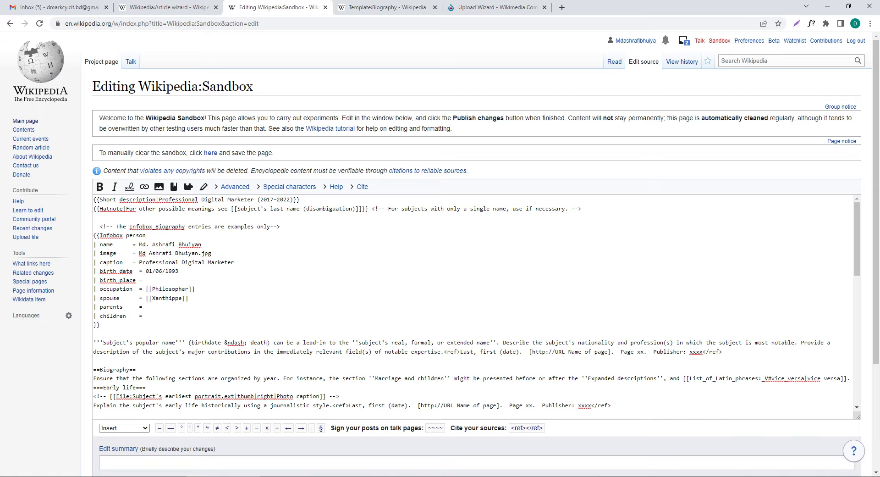
Step: Change the occupation to Digital Marketer and save the sandbox draft
{"action": "key", "text": "shift+Right"}
{"action": "key", "text": "shift+Right"}
{"action": "key", "text": "shift+Right"}
{"action": "key", "text": "shift+Right"}
{"action": "key", "text": "shift+Right"}
{"action": "key", "text": "shift+Right"}
{"action": "key", "text": "shift+Right"}
{"action": "key", "text": "shift+Right"}
{"action": "key", "text": "shift+Right"}
{"action": "key", "text": "shift+Right"}
{"action": "key", "text": "shift+Right"}
{"action": "type", "text": "Digital Marketer"}
{"action": "key", "text": "shift+Left"}
{"action": "key", "text": "shift+Left"}
{"action": "key", "text": "shift+Left"}
{"action": "key", "text": "shift+Left"}
{"action": "key", "text": "shift+Left"}
{"action": "key", "text": "shift+Left"}
{"action": "key", "text": "shift+Left"}
{"action": "key", "text": "shift+Left"}
{"action": "key", "text": "shift+Left"}
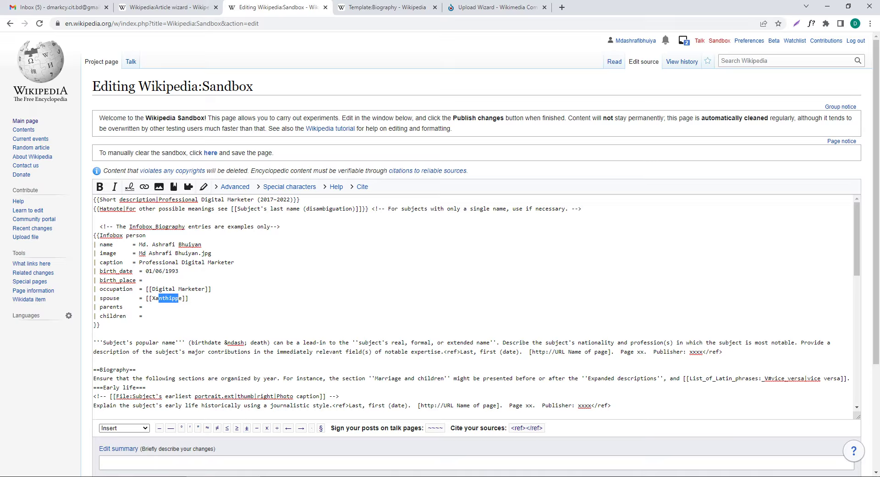
{"action": "key", "text": "Down"}
{"action": "scroll", "coordinate": [477, 307], "scroll_direction": "down", "scroll_amount": 4}
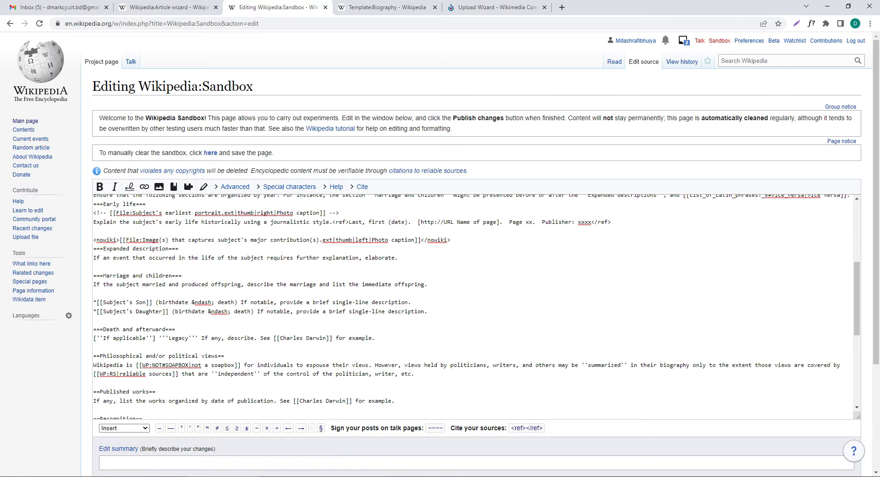
{"action": "scroll", "coordinate": [477, 307], "scroll_direction": "up", "scroll_amount": 4}
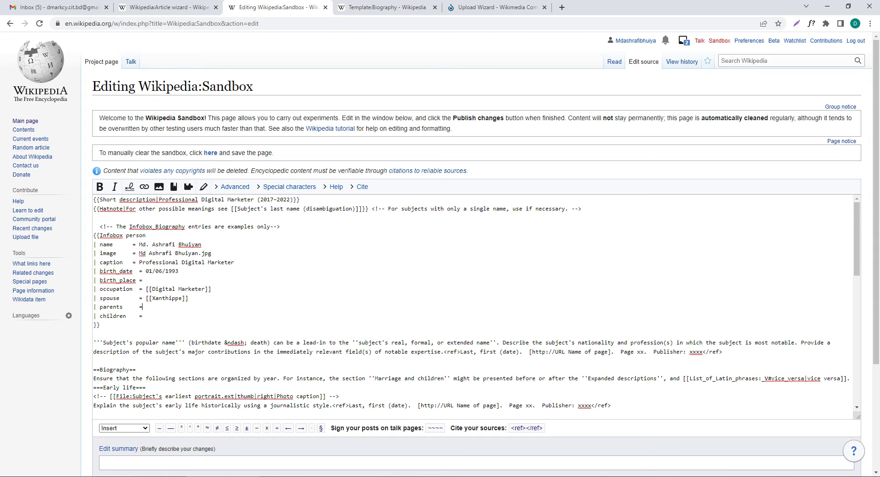
{"action": "scroll", "coordinate": [472, 307], "scroll_direction": "down", "scroll_amount": 10}
{"action": "scroll", "coordinate": [472, 307], "scroll_direction": "down", "scroll_amount": 3}
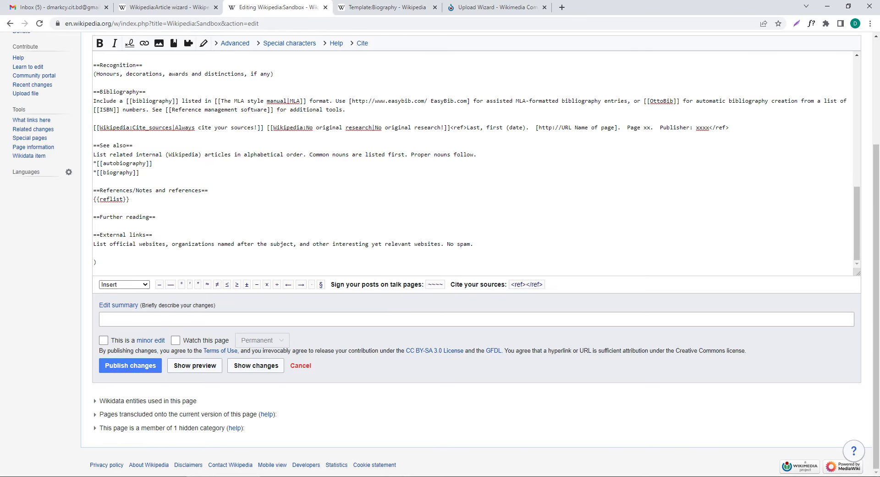
{"action": "left_click", "coordinate": [131, 365]}
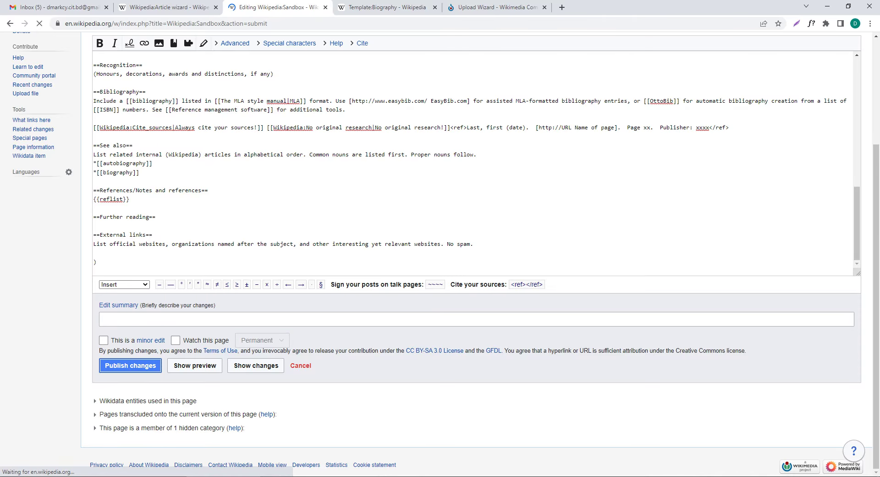
{"action": "scroll", "coordinate": [440, 252], "scroll_direction": "down", "scroll_amount": 3}
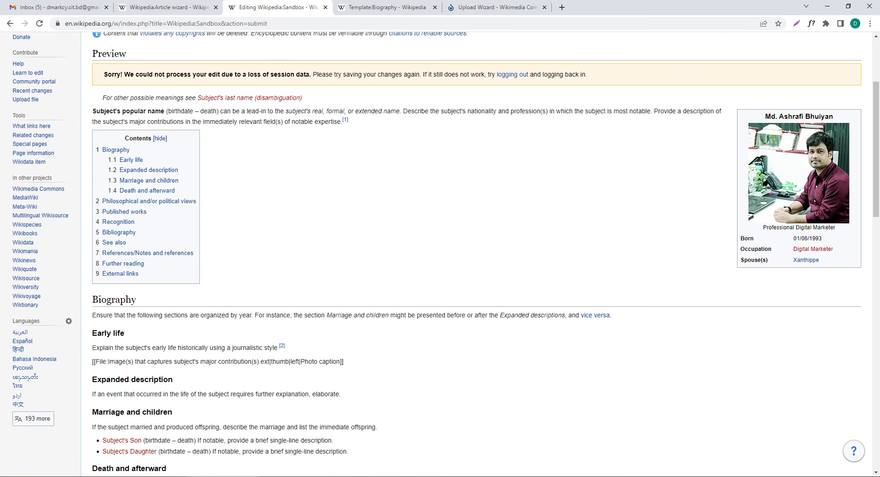
{"action": "scroll", "coordinate": [799, 247], "scroll_direction": "up", "scroll_amount": 1}
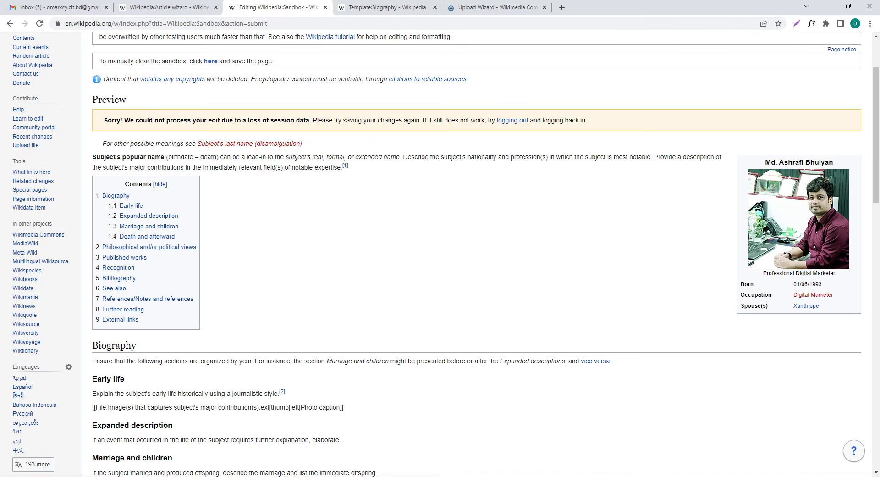
{"action": "mouse_move", "coordinate": [806, 305]}
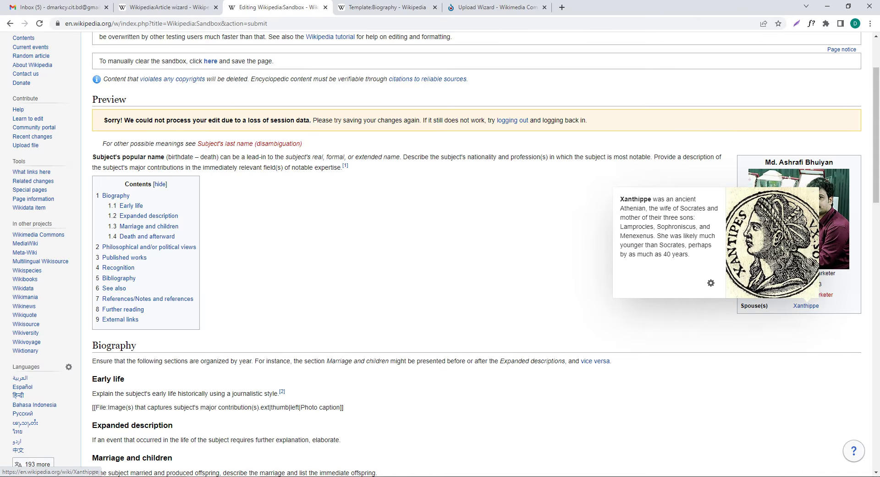
{"action": "scroll", "coordinate": [477, 252], "scroll_direction": "down", "scroll_amount": 5}
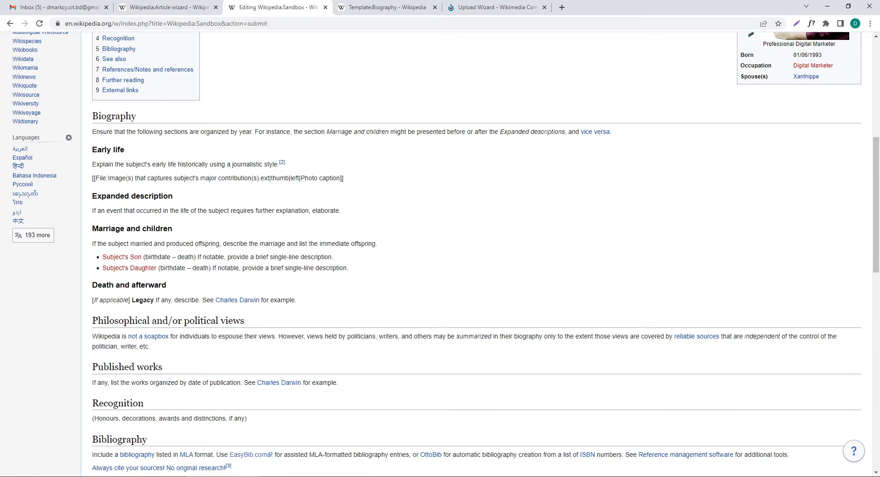
{"action": "scroll", "coordinate": [477, 252], "scroll_direction": "down", "scroll_amount": 5}
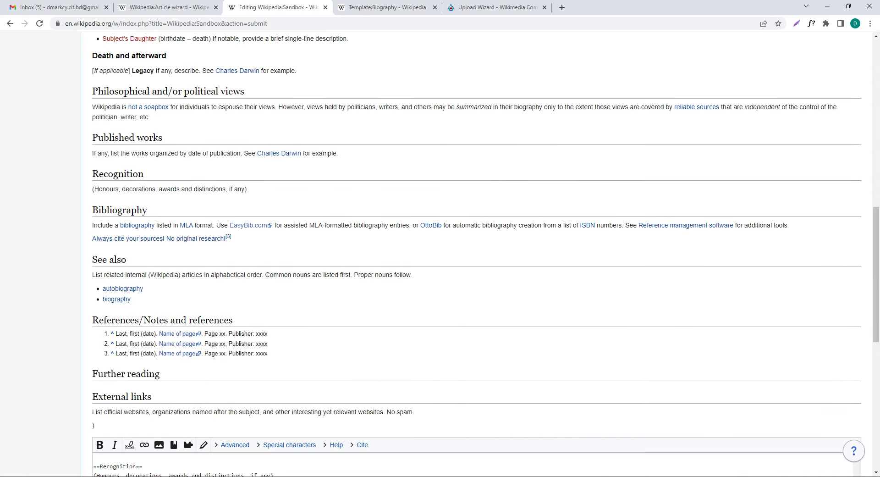
{"action": "scroll", "coordinate": [477, 252], "scroll_direction": "down", "scroll_amount": 9}
{"action": "scroll", "coordinate": [476, 151], "scroll_direction": "up", "scroll_amount": 10}
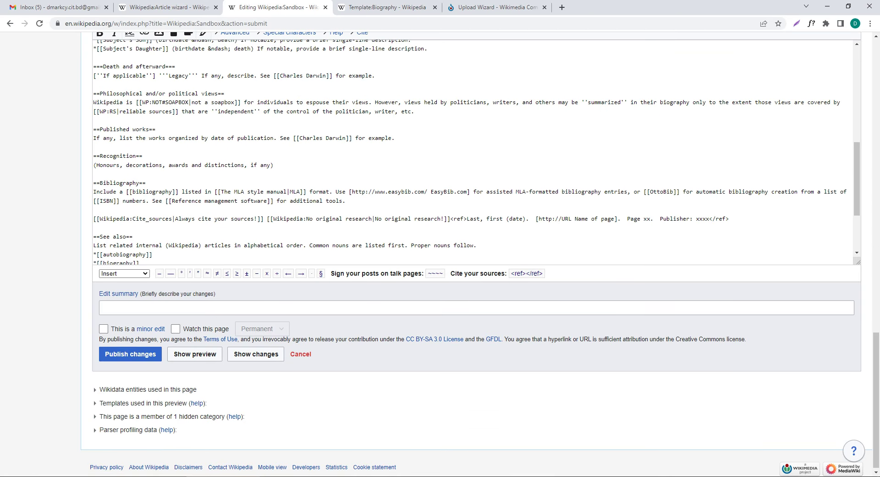
{"action": "scroll", "coordinate": [476, 151], "scroll_direction": "up", "scroll_amount": 2}
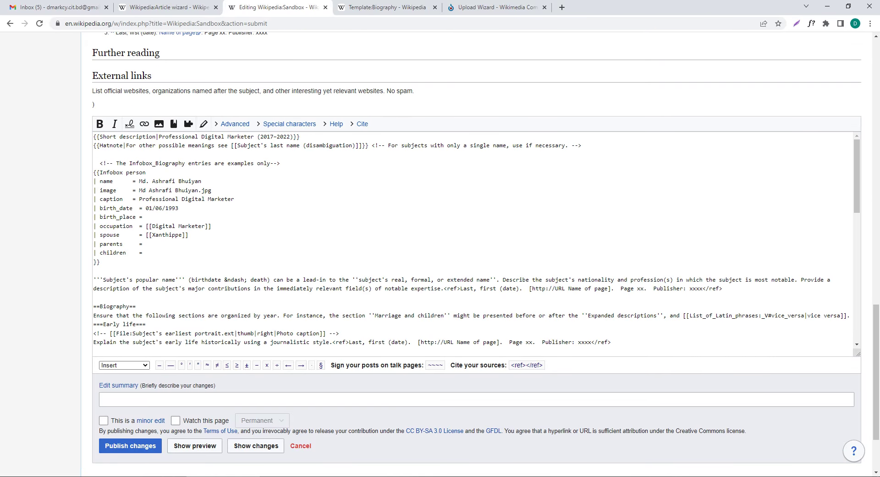
{"action": "scroll", "coordinate": [476, 252], "scroll_direction": "up", "scroll_amount": 20}
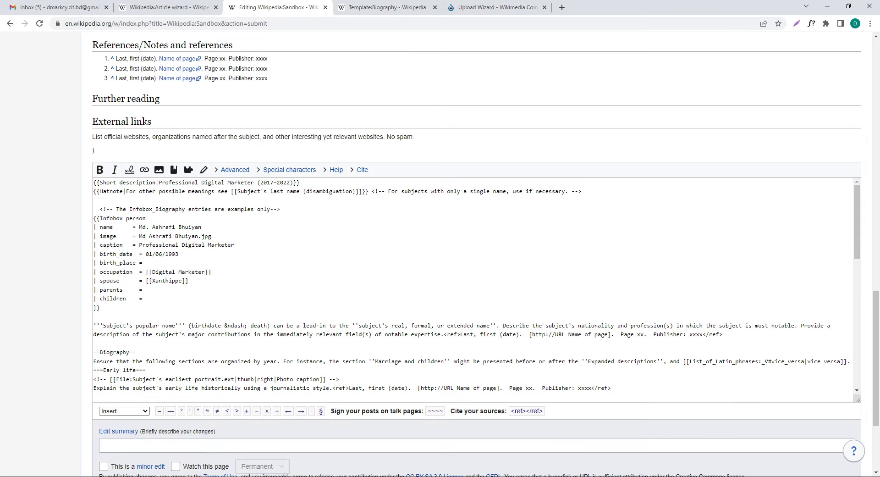
{"action": "scroll", "coordinate": [477, 252], "scroll_direction": "up", "scroll_amount": 4}
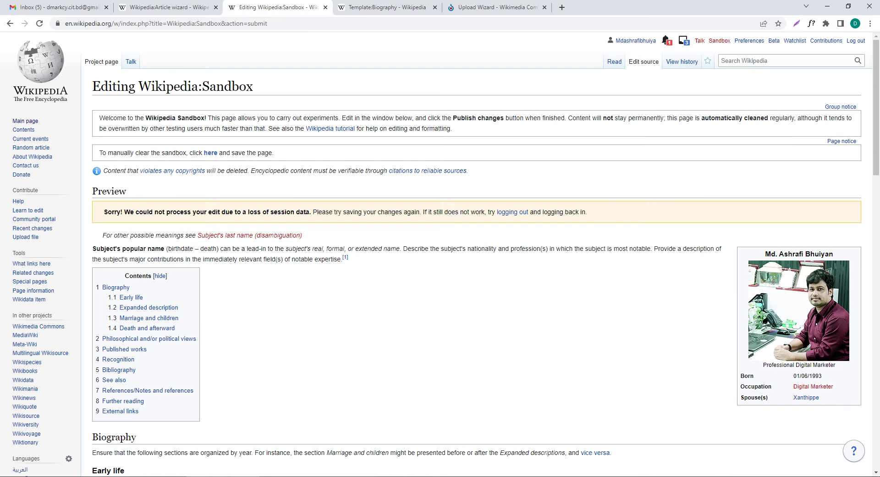
{"action": "scroll", "coordinate": [476, 252], "scroll_direction": "down", "scroll_amount": 8}
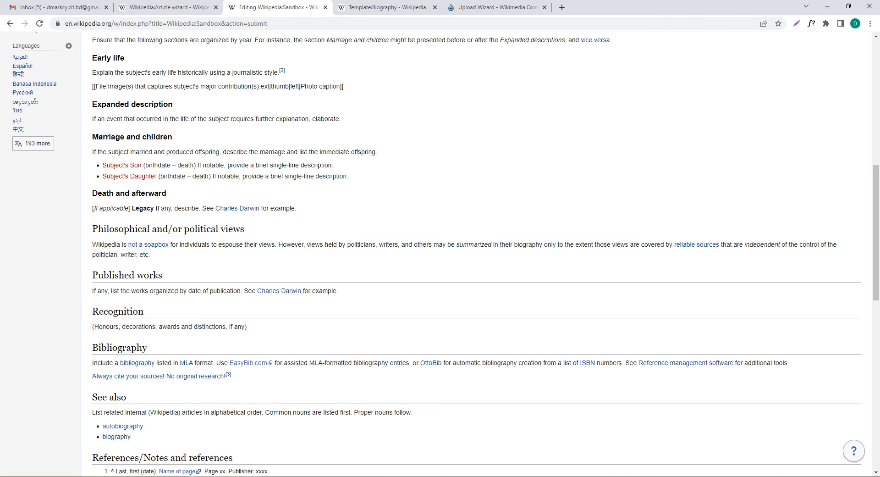
{"action": "scroll", "coordinate": [476, 252], "scroll_direction": "down", "scroll_amount": 9}
{"action": "scroll", "coordinate": [472, 289], "scroll_direction": "down", "scroll_amount": 10}
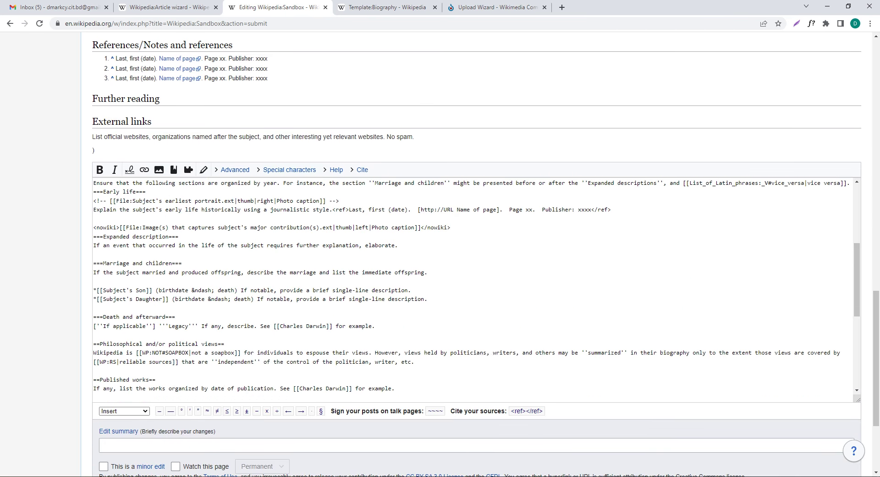
{"action": "scroll", "coordinate": [476, 253], "scroll_direction": "down", "scroll_amount": 3}
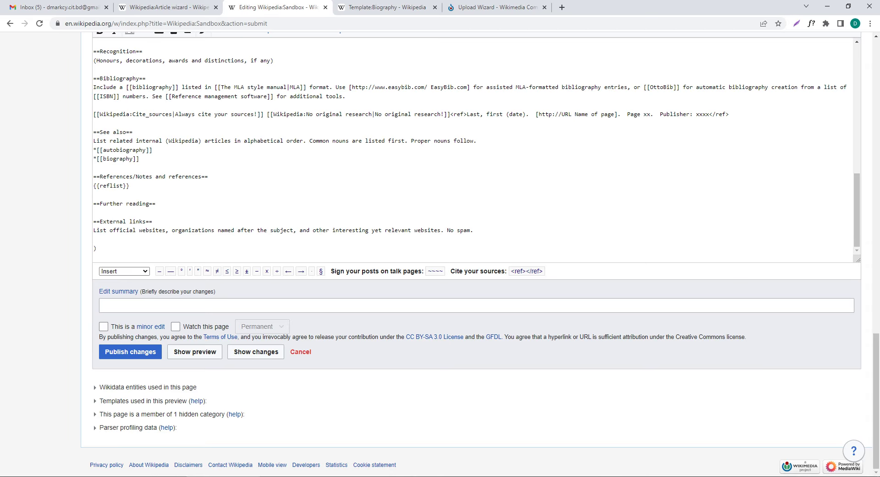
{"action": "left_click", "coordinate": [94, 239]}
{"action": "scroll", "coordinate": [472, 150], "scroll_direction": "up", "scroll_amount": 3}
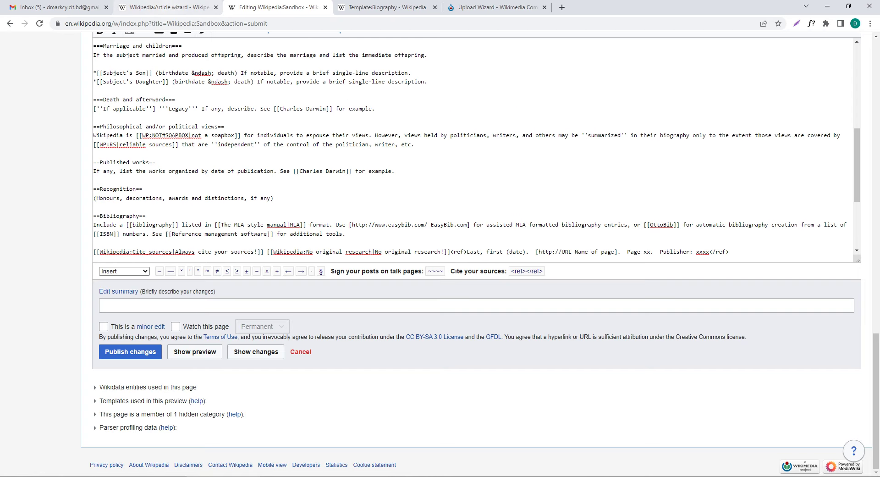
{"action": "key", "text": "ctrl+shift+Tab"}
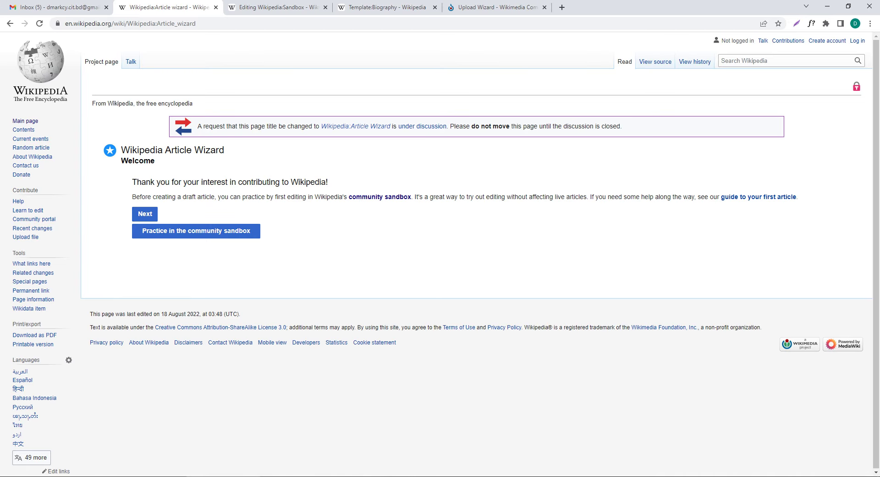
Step: Advance through the Article Wizard, declare the article is about yourself, and open the user page editor
{"action": "left_click", "coordinate": [145, 214]}
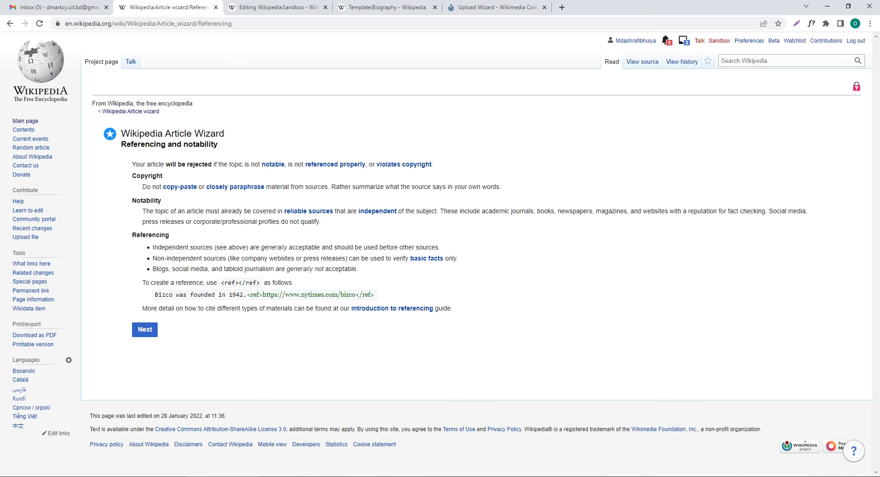
{"action": "left_click", "coordinate": [145, 330]}
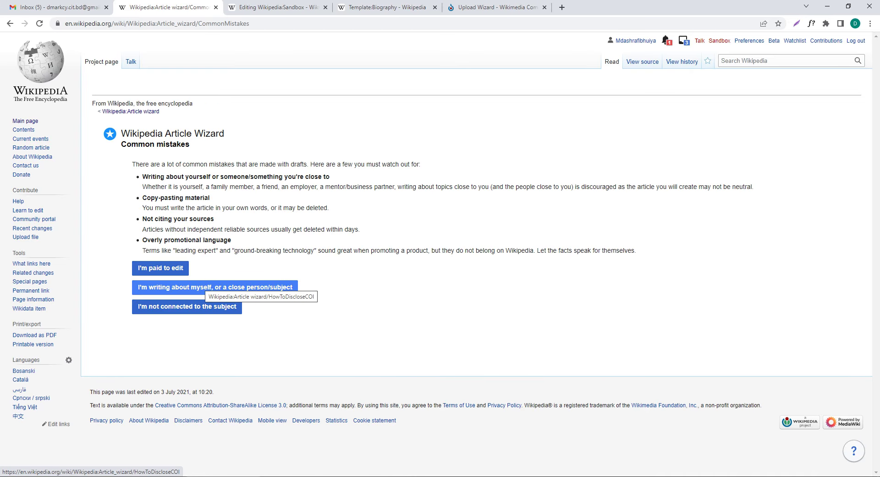
{"action": "left_click", "coordinate": [209, 287]}
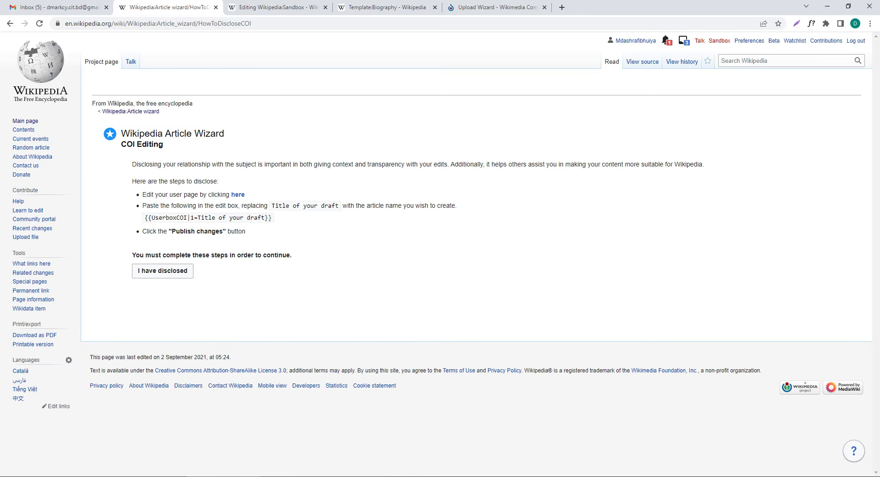
{"action": "left_click", "coordinate": [237, 195]}
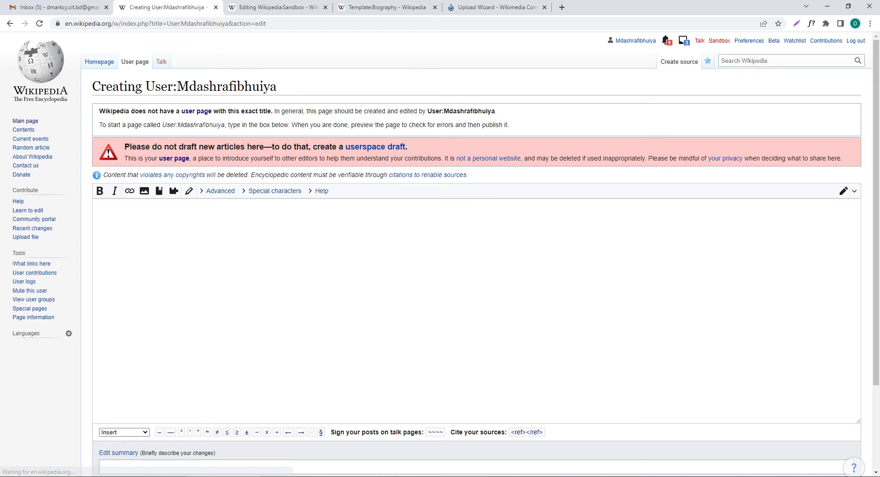
Step: Look over the Template:Biography page, then go back to the Sandbox draft's wikitext
{"action": "scroll", "coordinate": [440, 252], "scroll_direction": "down", "scroll_amount": 2}
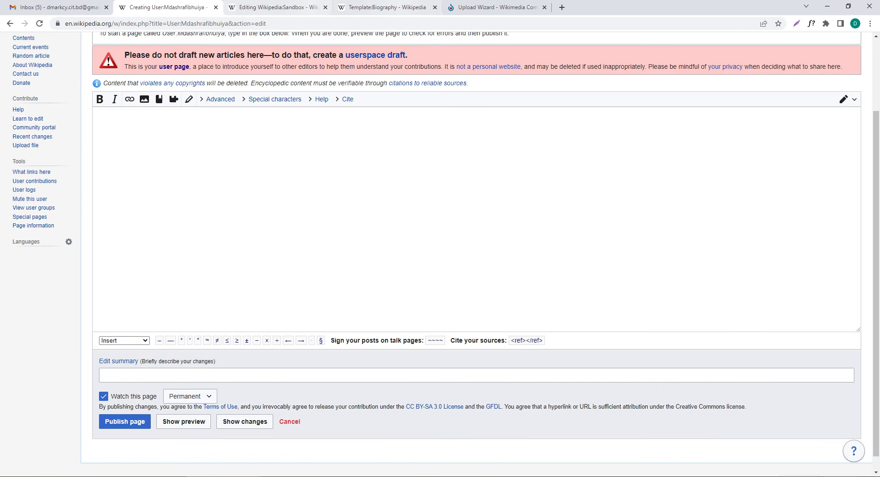
{"action": "left_click", "coordinate": [387, 7]}
{"action": "scroll", "coordinate": [480, 253], "scroll_direction": "down", "scroll_amount": 15}
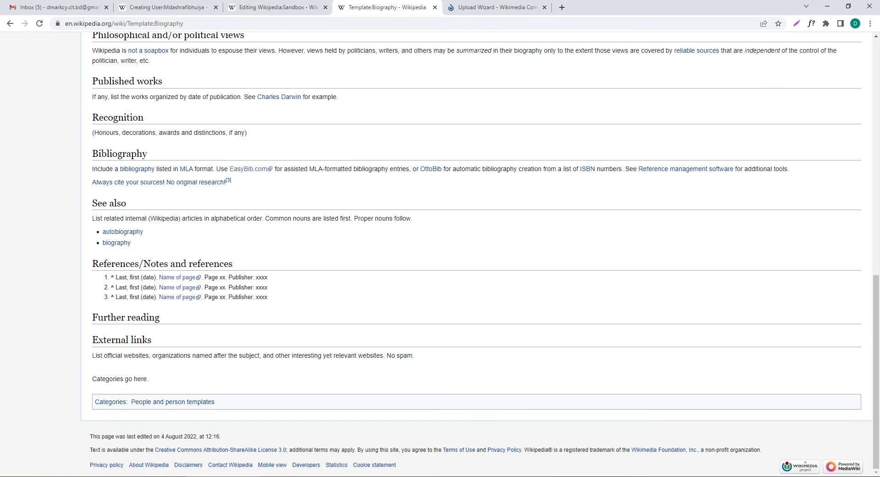
{"action": "scroll", "coordinate": [480, 253], "scroll_direction": "up", "scroll_amount": 12}
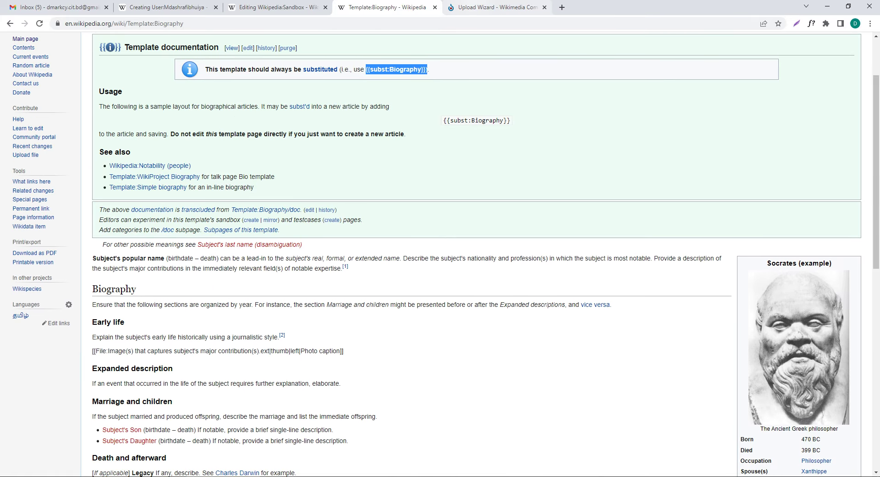
{"action": "left_click", "coordinate": [495, 8]}
{"action": "left_click", "coordinate": [362, 8]}
{"action": "scroll", "coordinate": [480, 253], "scroll_direction": "down", "scroll_amount": 7}
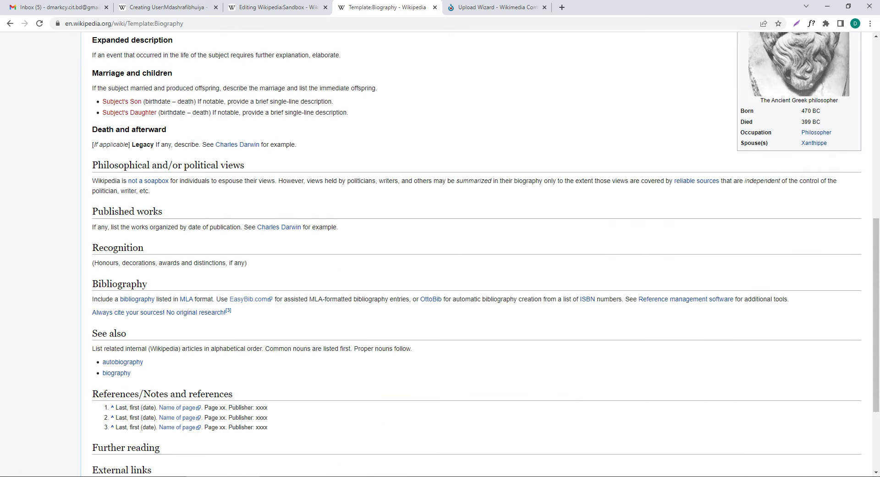
{"action": "scroll", "coordinate": [480, 253], "scroll_direction": "down", "scroll_amount": 5}
{"action": "scroll", "coordinate": [480, 252], "scroll_direction": "up", "scroll_amount": 15}
{"action": "key", "text": "ctrl+Page_Up"}
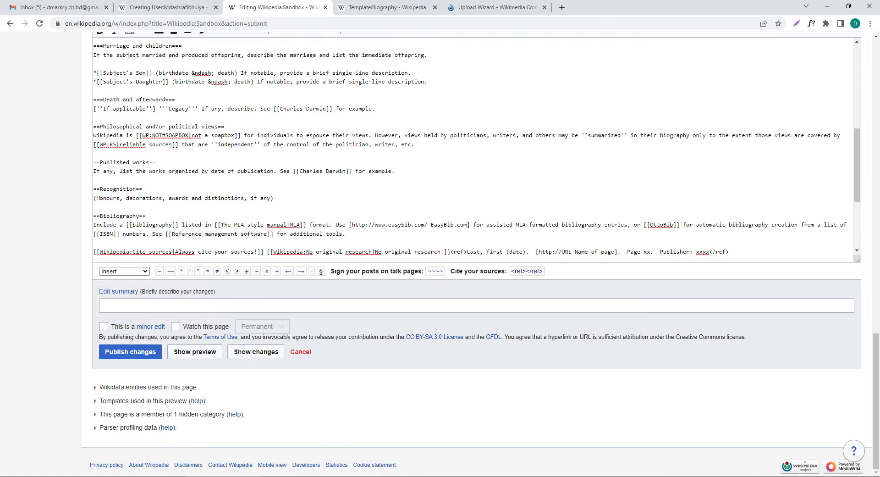
{"action": "scroll", "coordinate": [283, 219], "scroll_direction": "up", "scroll_amount": 3}
Step: Review the sandbox wikitext, test-selecting lines of the Biography heading markup
{"action": "scroll", "coordinate": [476, 285], "scroll_direction": "up", "scroll_amount": 15}
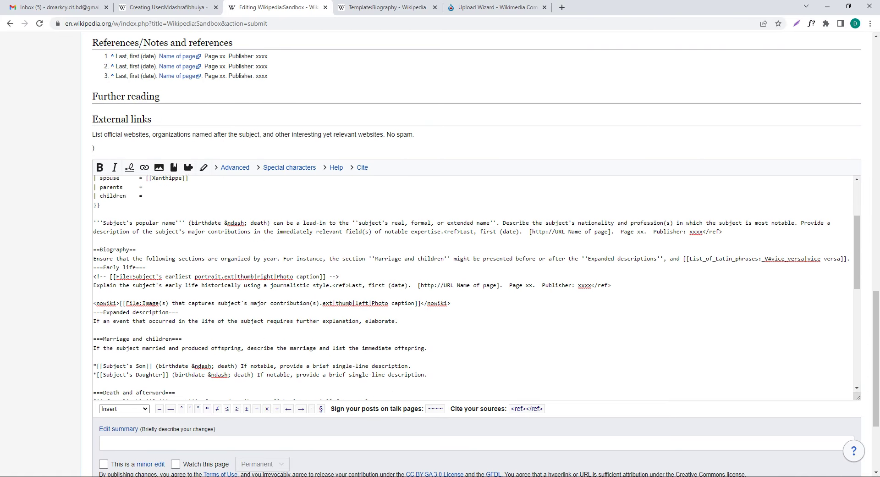
{"action": "scroll", "coordinate": [445, 254], "scroll_direction": "down", "scroll_amount": 7}
{"action": "scroll", "coordinate": [477, 242], "scroll_direction": "down", "scroll_amount": 3}
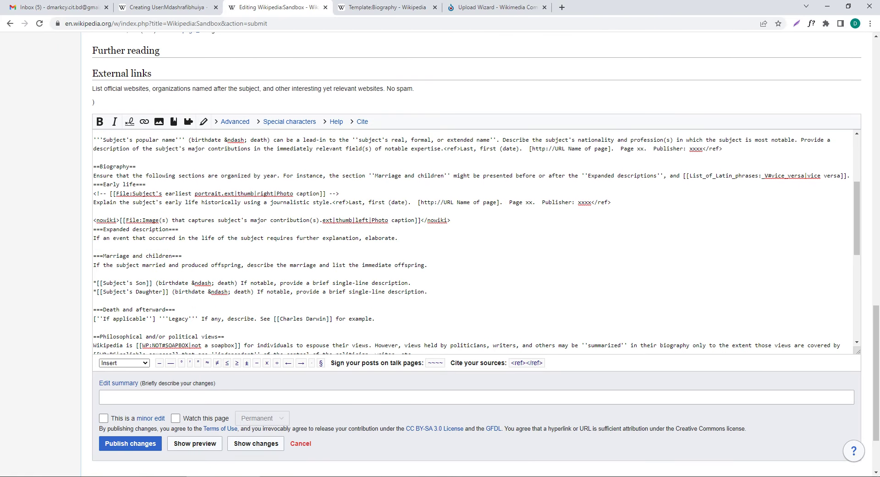
{"action": "left_click_drag", "start_coordinate": [133, 167], "coordinate": [96, 166]}
{"action": "left_click_drag", "start_coordinate": [175, 255], "coordinate": [96, 255]}
{"action": "scroll", "coordinate": [477, 246], "scroll_direction": "down", "scroll_amount": 1}
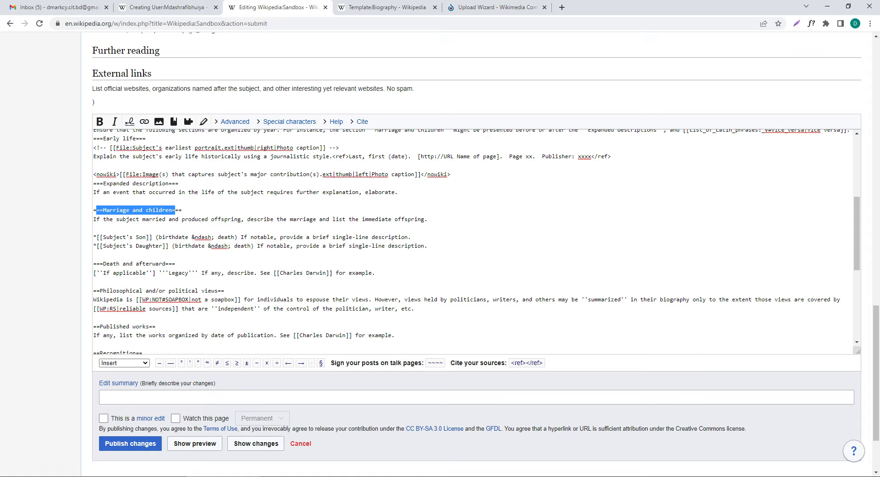
{"action": "scroll", "coordinate": [477, 242], "scroll_direction": "down", "scroll_amount": 5}
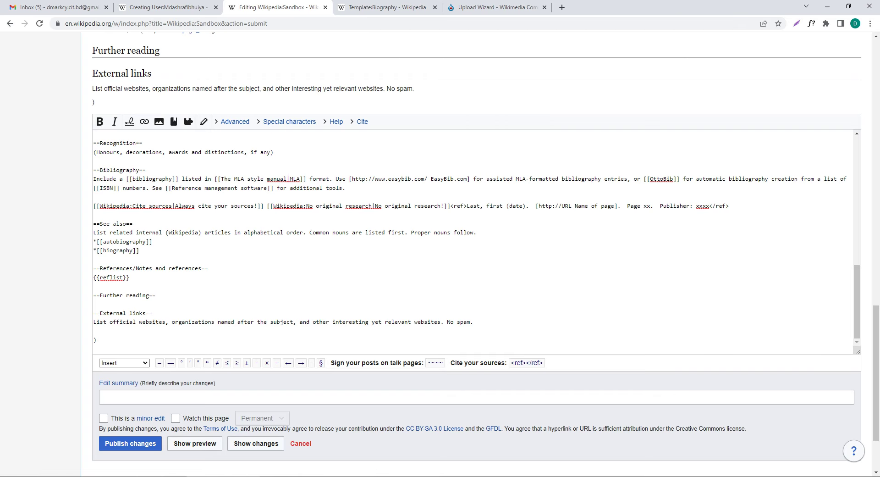
{"action": "scroll", "coordinate": [477, 284], "scroll_direction": "up", "scroll_amount": 15}
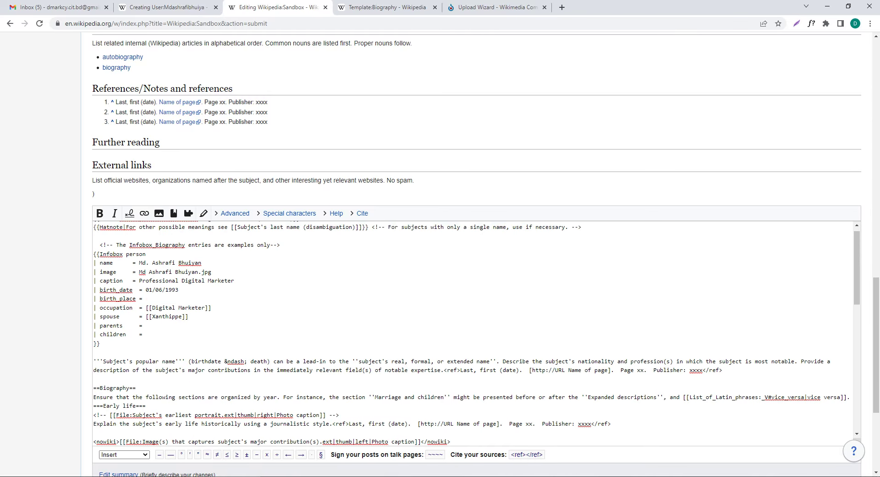
{"action": "scroll", "coordinate": [477, 330], "scroll_direction": "up", "scroll_amount": 1}
Step: Copy all the sandbox wikitext and paste it into the new user page editor
{"action": "key", "text": "ctrl+a"}
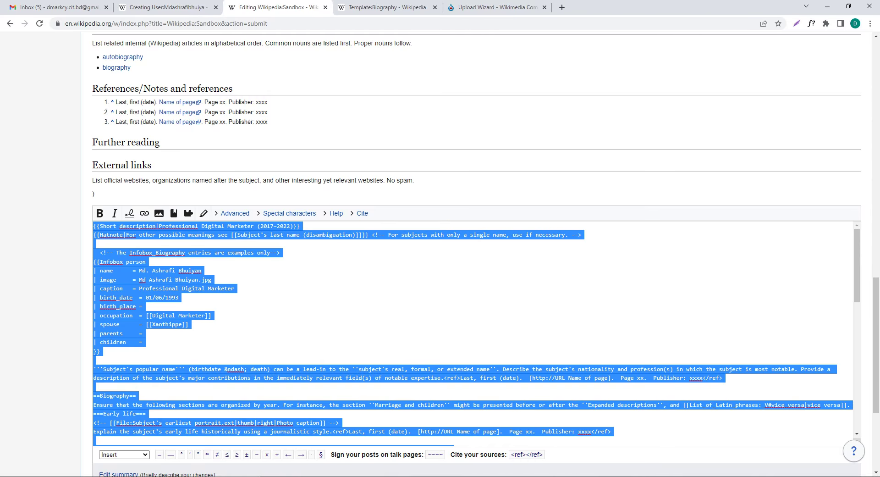
{"action": "right_click", "coordinate": [179, 280]}
{"action": "left_click", "coordinate": [202, 315]}
{"action": "left_click", "coordinate": [162, 7]}
{"action": "key", "text": "ctrl+v"}
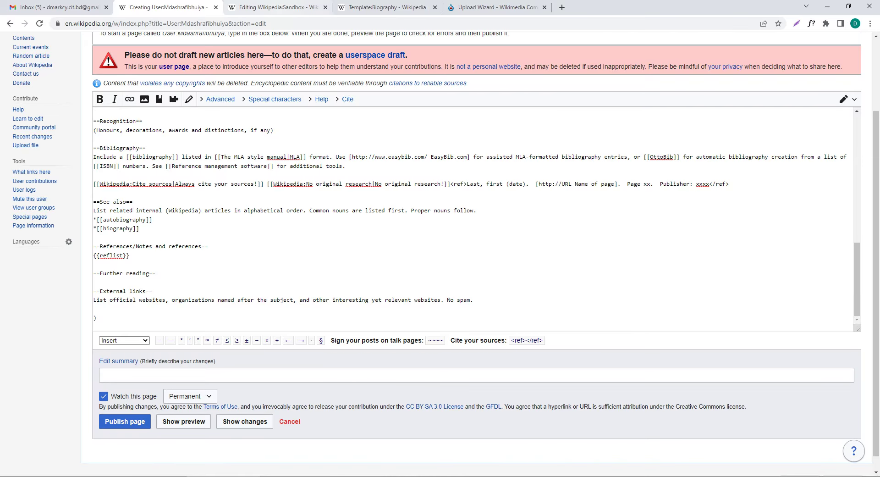
Step: Check the Template:Biography page, then bring back the Sandbox biography preview with its photo infobox
{"action": "left_click", "coordinate": [388, 7]}
{"action": "scroll", "coordinate": [477, 252], "scroll_direction": "down", "scroll_amount": 2}
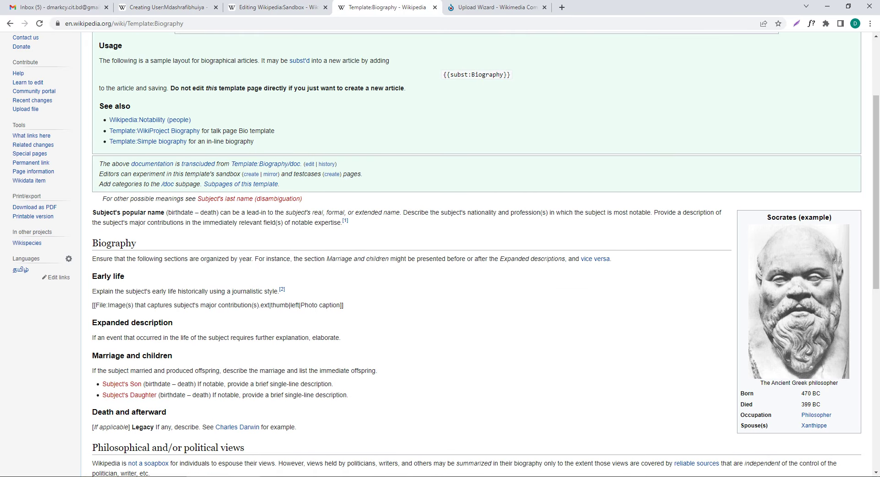
{"action": "left_click", "coordinate": [275, 7]}
{"action": "scroll", "coordinate": [477, 321], "scroll_direction": "up", "scroll_amount": 20}
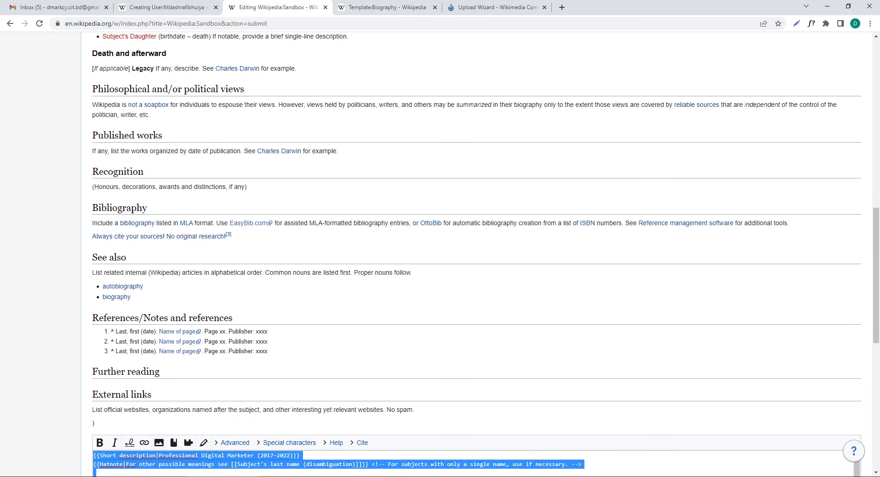
{"action": "scroll", "coordinate": [440, 252], "scroll_direction": "down", "scroll_amount": 1}
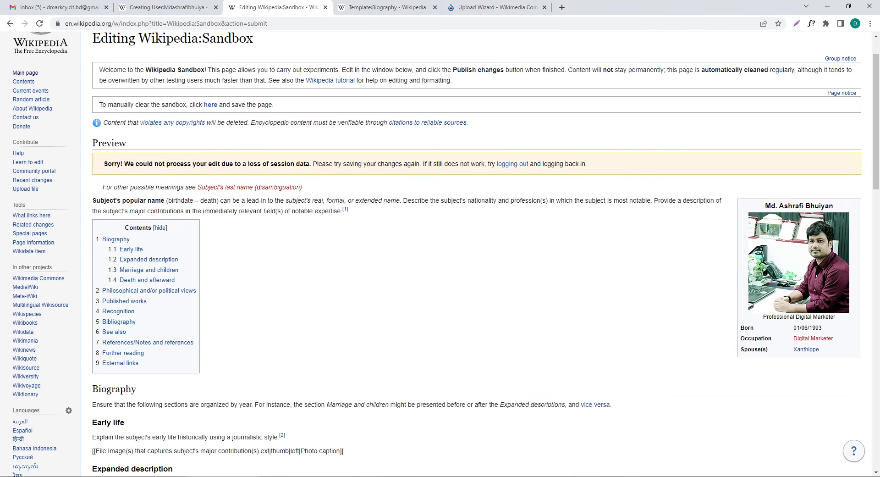